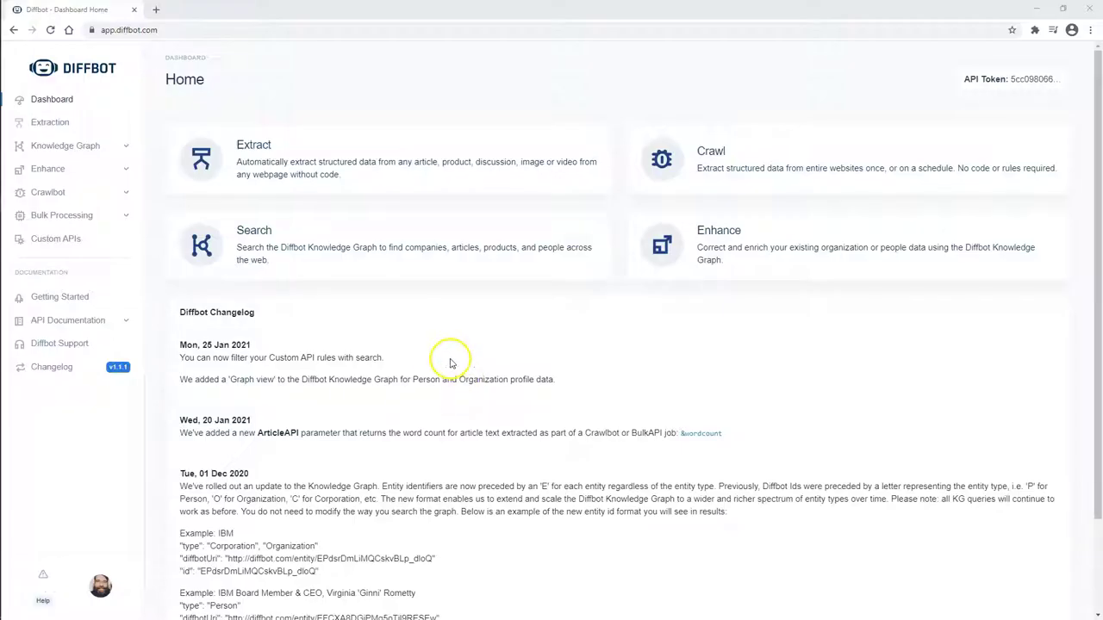
- Open the Knowledge Graph search in the visual builder and run a search for the Organization entity type
{"action": "left_click", "coordinate": [288, 246]}
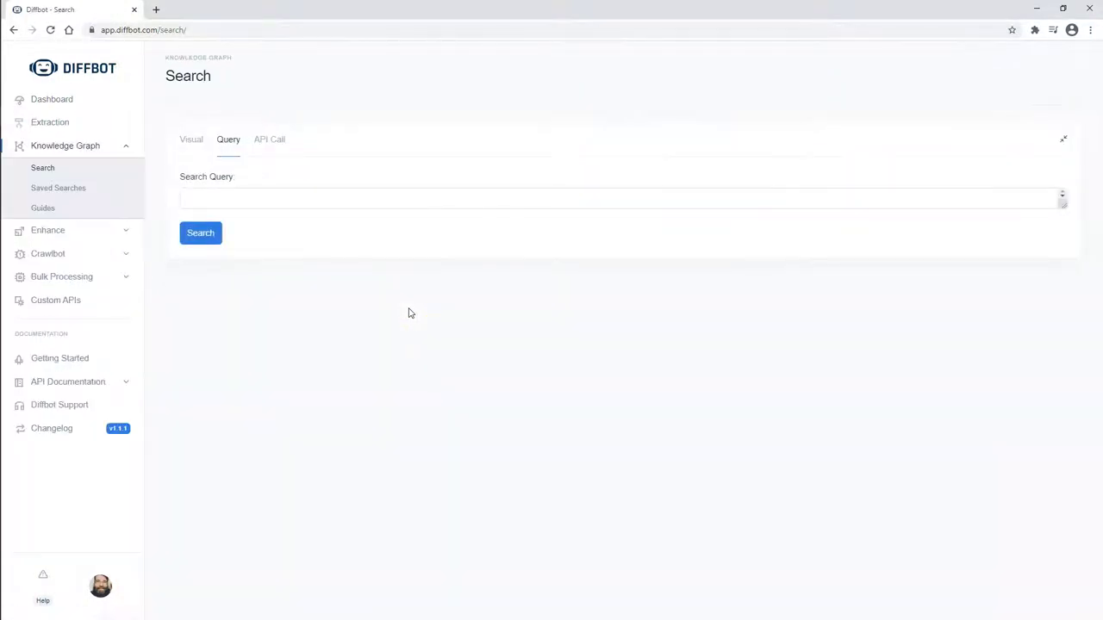
{"action": "left_click", "coordinate": [191, 139]}
{"action": "left_click", "coordinate": [219, 201]}
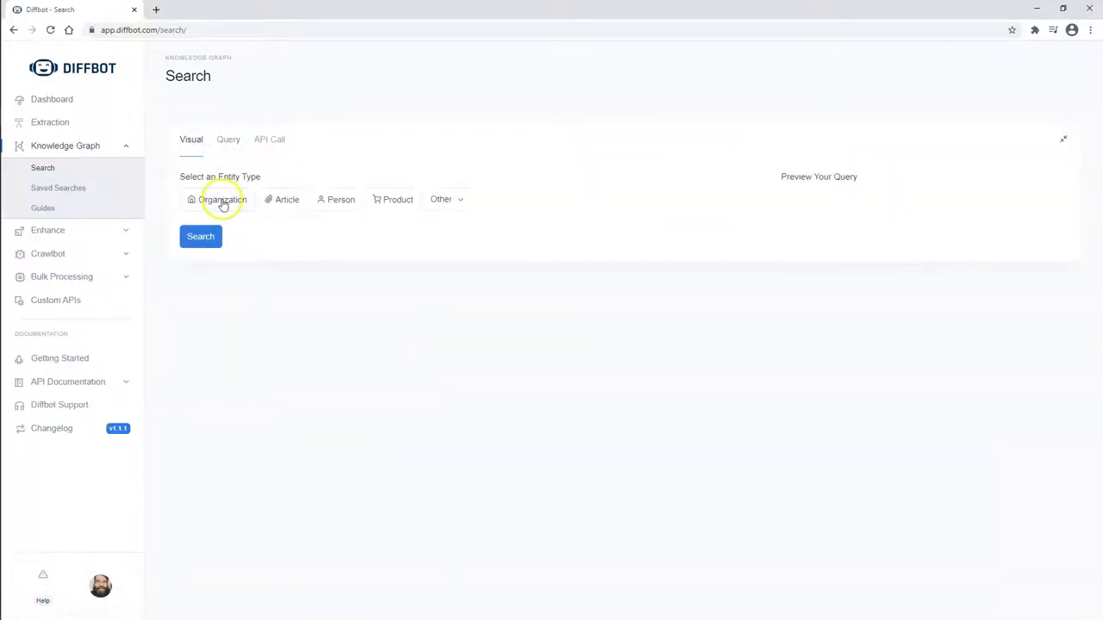
{"action": "left_click", "coordinate": [204, 350]}
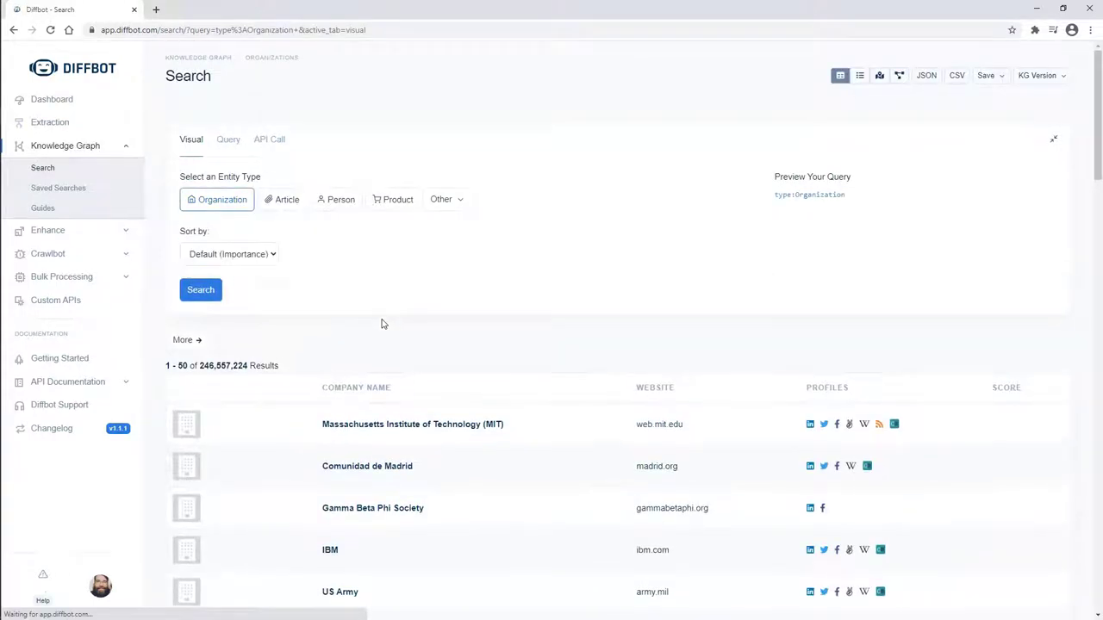
{"action": "scroll", "coordinate": [422, 336], "scroll_direction": "down", "scroll_amount": 1}
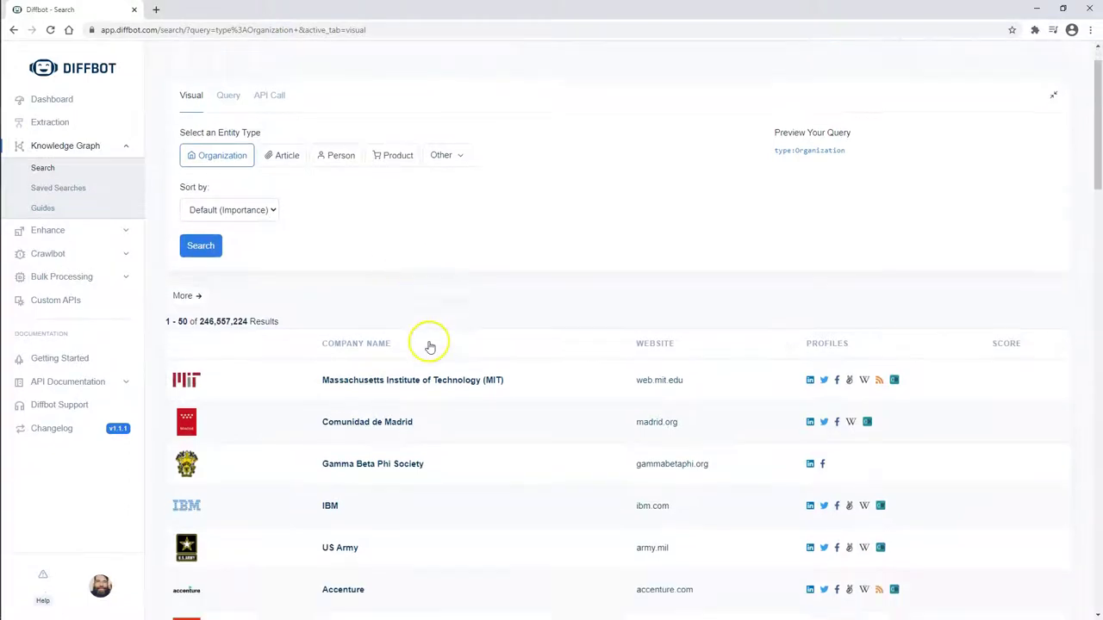
{"action": "scroll", "coordinate": [430, 346], "scroll_direction": "down", "scroll_amount": 7}
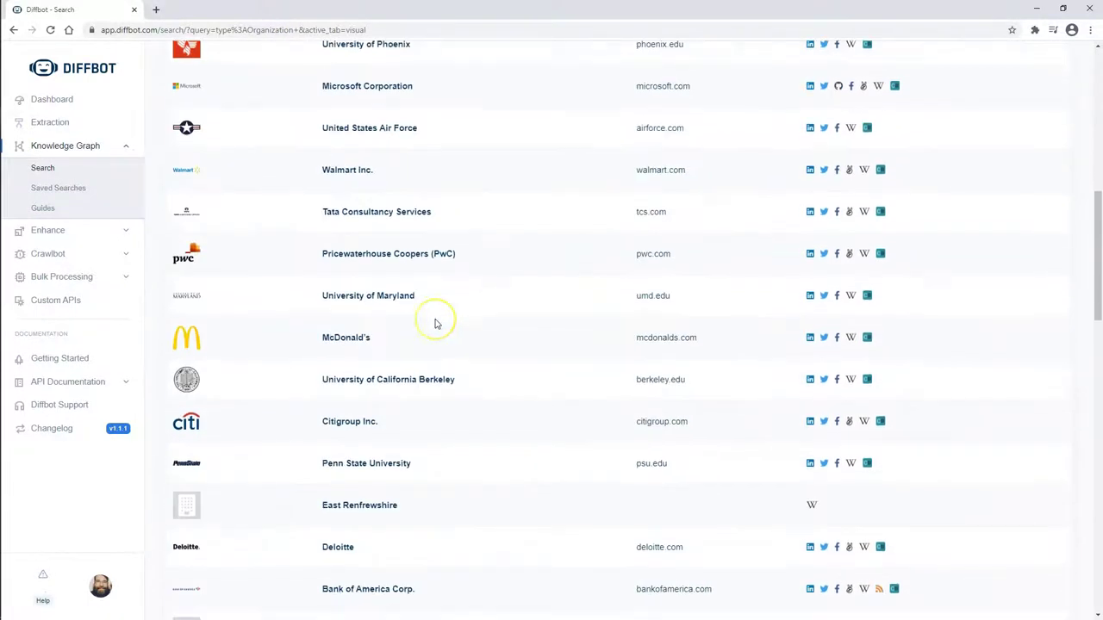
{"action": "scroll", "coordinate": [436, 321], "scroll_direction": "up", "scroll_amount": 6}
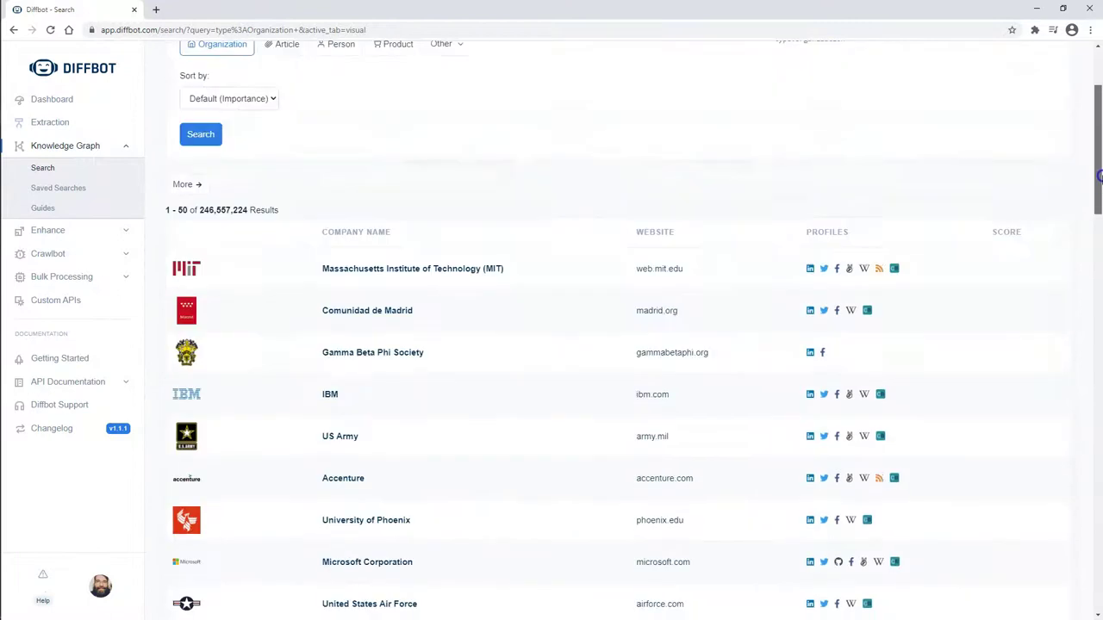
{"action": "scroll", "coordinate": [1099, 176], "scroll_direction": "up", "scroll_amount": 2}
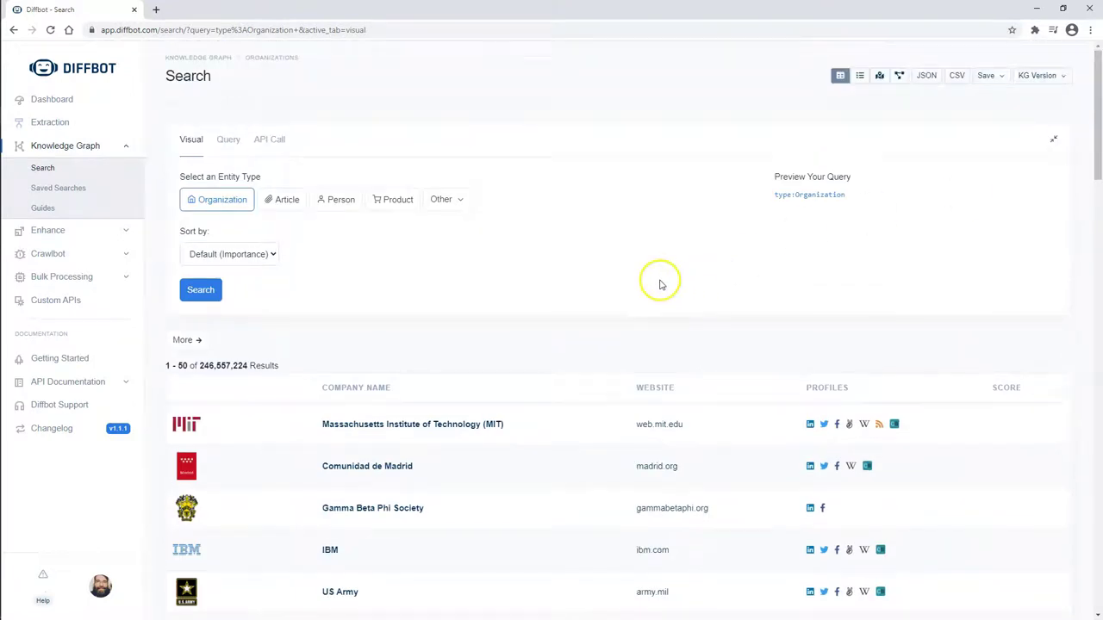
- Add a filter row to the Organization query and expand its field choices to show all available fields
{"action": "left_click", "coordinate": [222, 200]}
{"action": "left_click", "coordinate": [247, 264]}
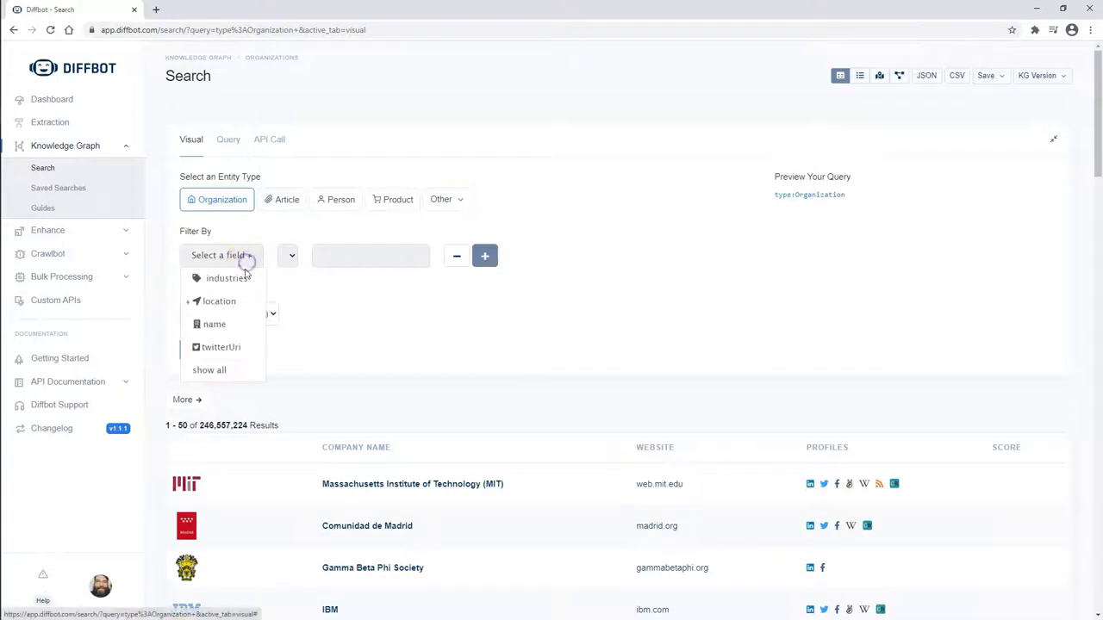
{"action": "left_click", "coordinate": [217, 366]}
{"action": "scroll", "coordinate": [245, 320], "scroll_direction": "down", "scroll_amount": 9}
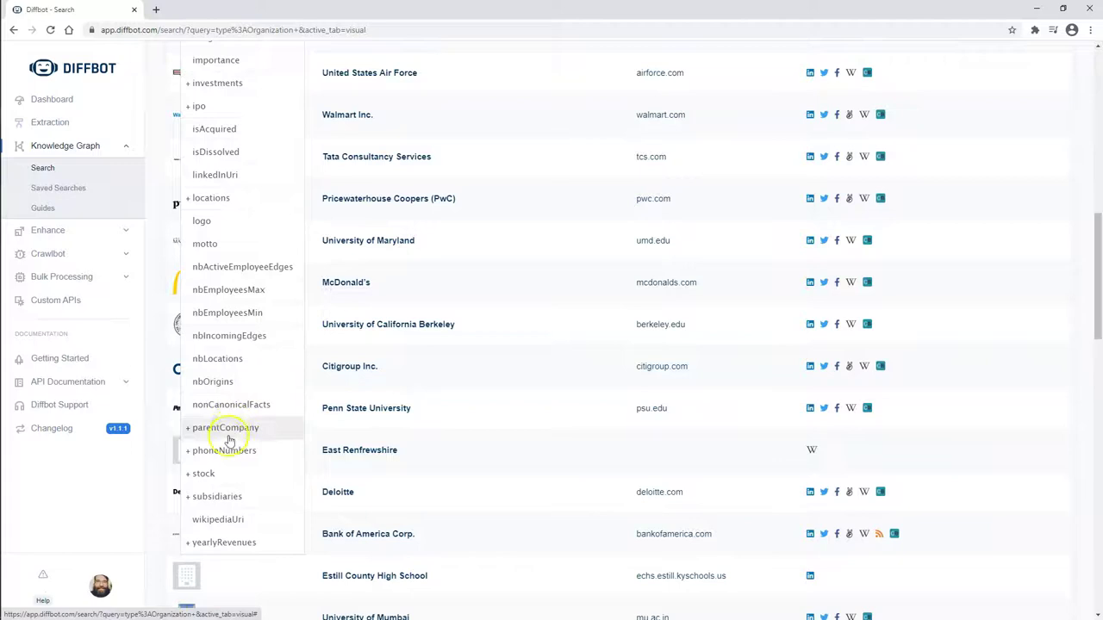
{"action": "scroll", "coordinate": [242, 232], "scroll_direction": "up", "scroll_amount": 9}
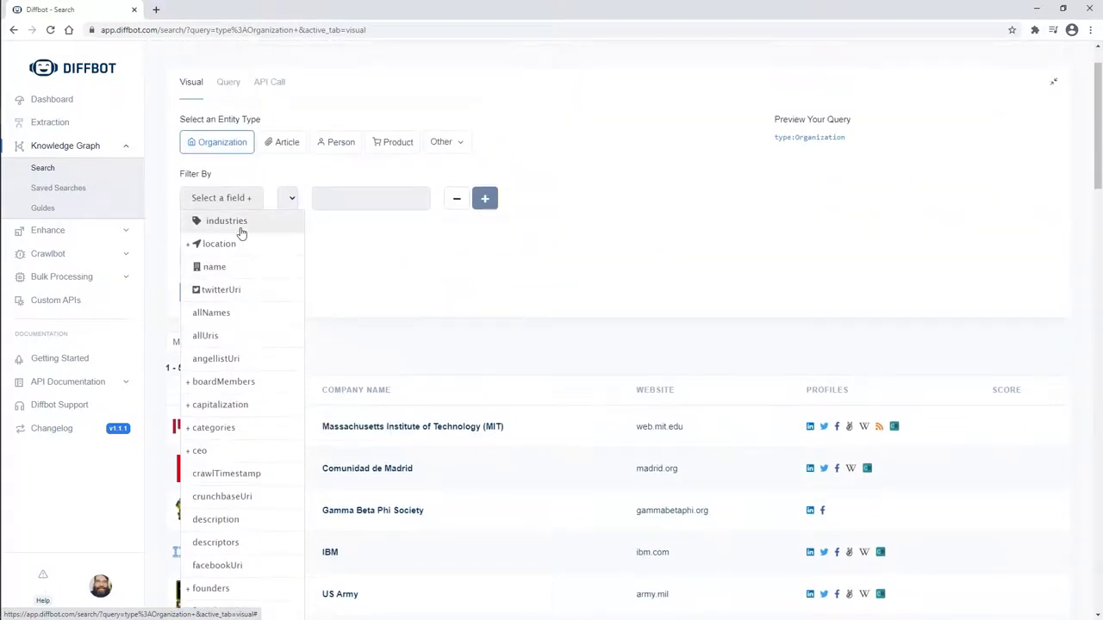
{"action": "left_click", "coordinate": [349, 263]}
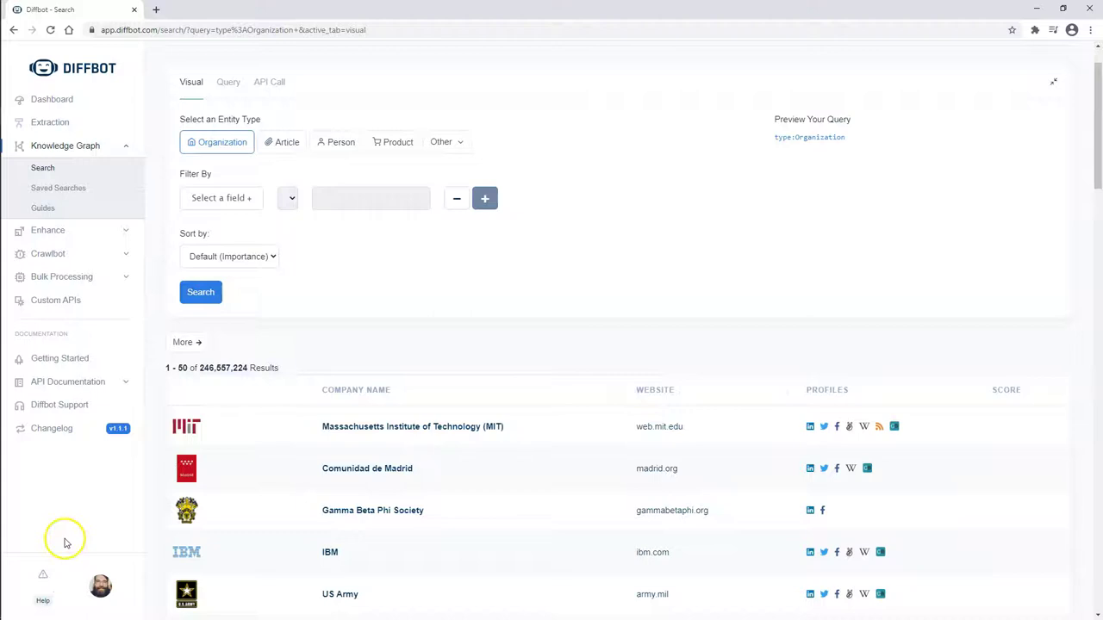
- Filter the organizations by location.country.name containing "Egypt" and run the search
{"action": "left_click", "coordinate": [250, 203]}
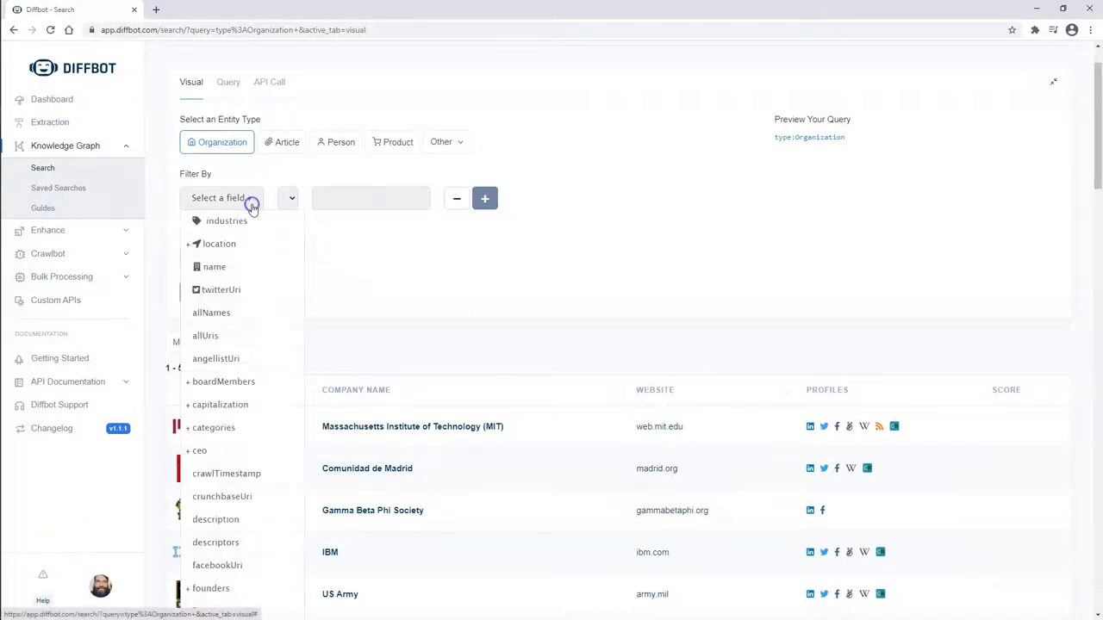
{"action": "mouse_move", "coordinate": [249, 246]}
{"action": "scroll", "coordinate": [249, 241], "scroll_direction": "up", "scroll_amount": 1}
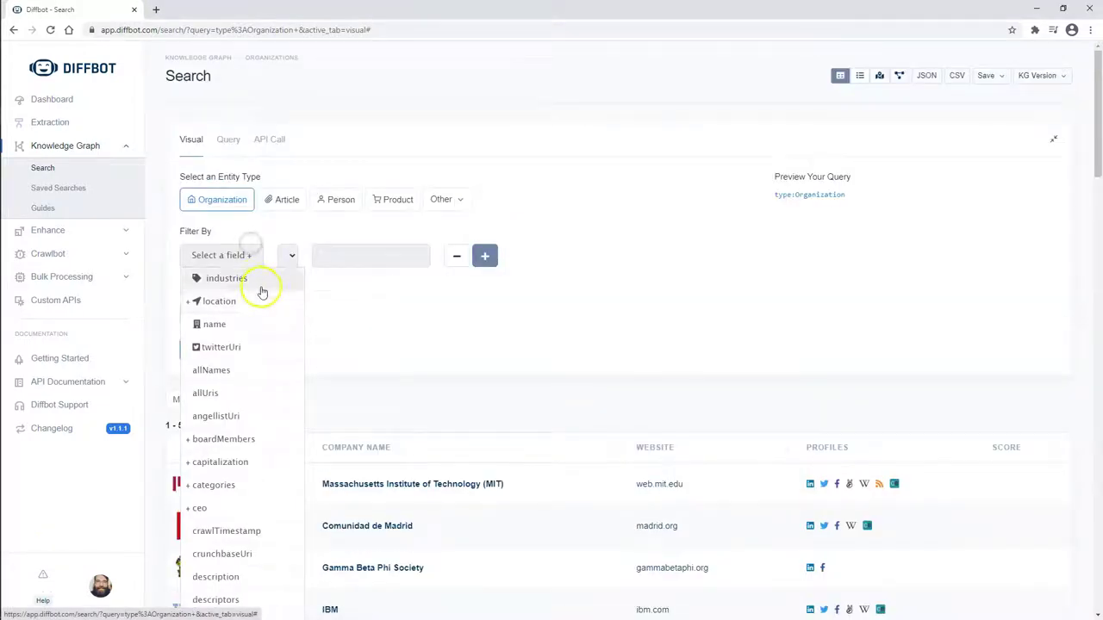
{"action": "mouse_move", "coordinate": [337, 349]}
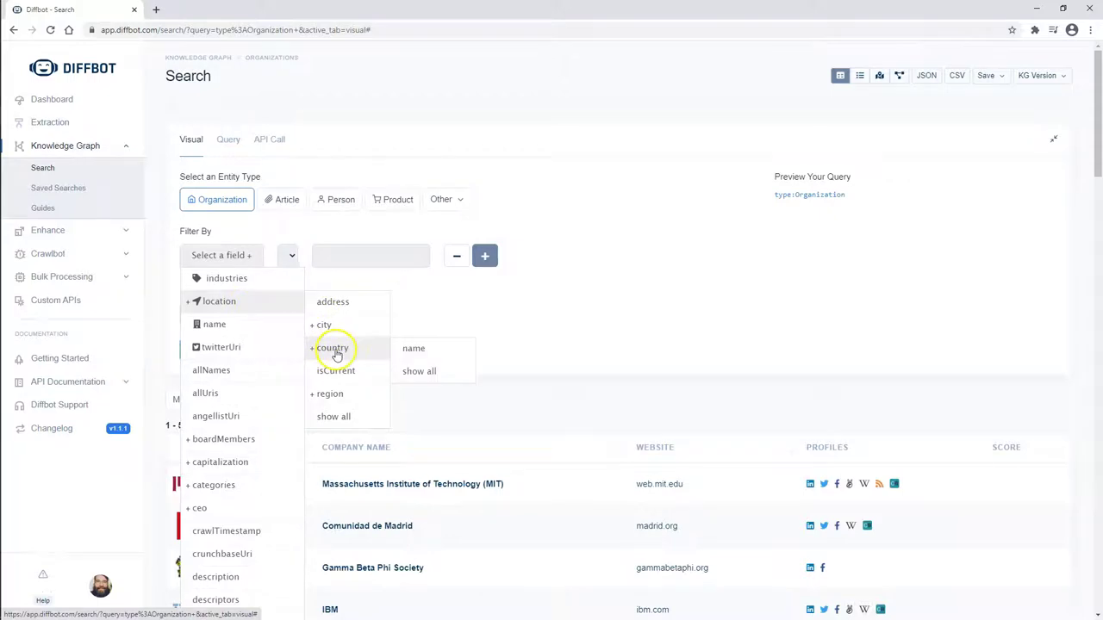
{"action": "left_click", "coordinate": [415, 352]}
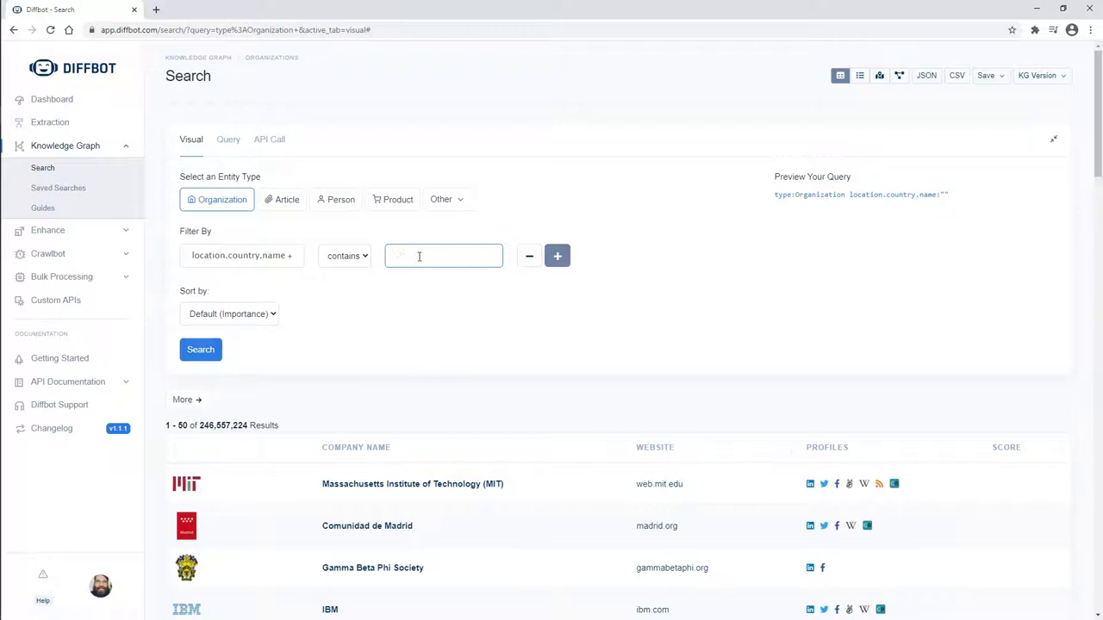
{"action": "type", "text": "Egypt"}
{"action": "left_click", "coordinate": [204, 350]}
{"action": "left_click", "coordinate": [389, 325]}
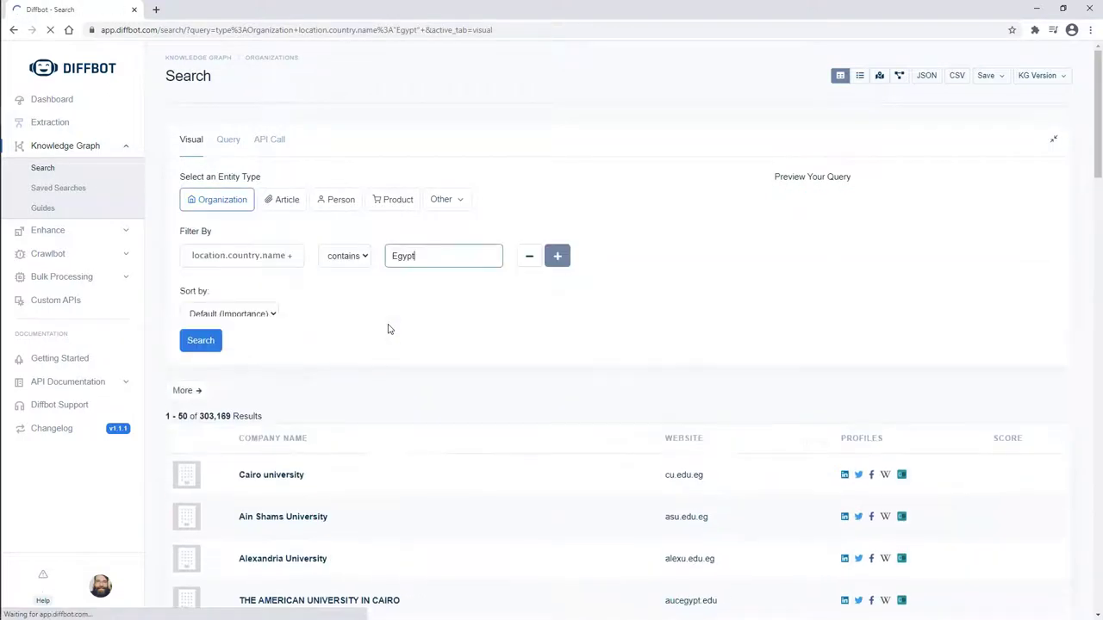
{"action": "scroll", "coordinate": [396, 327], "scroll_direction": "down", "scroll_amount": 5}
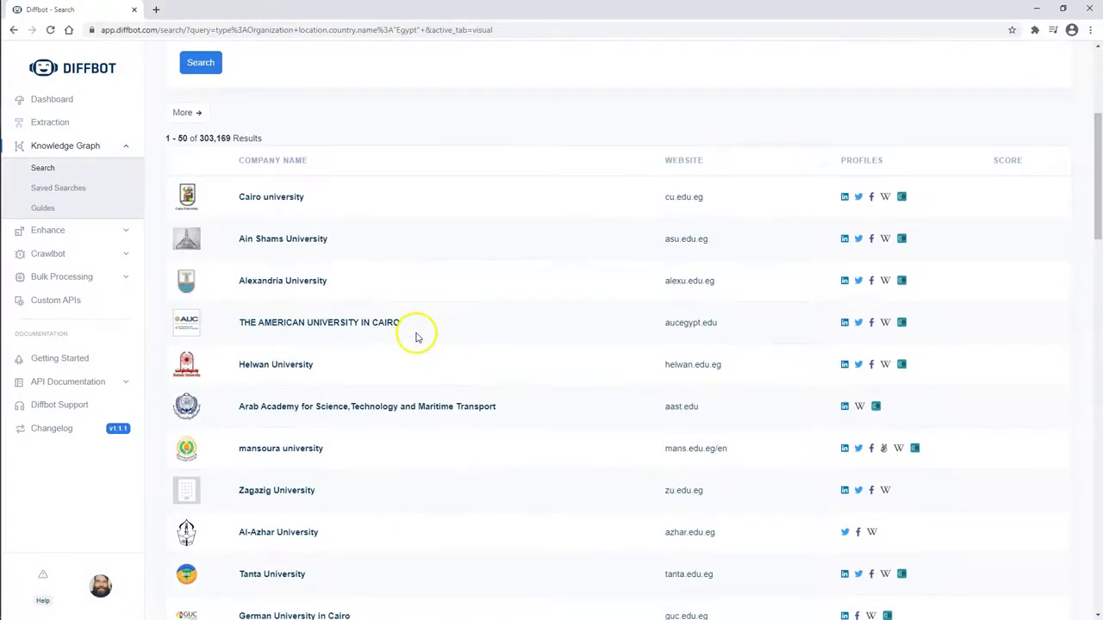
{"action": "scroll", "coordinate": [428, 348], "scroll_direction": "down", "scroll_amount": 8}
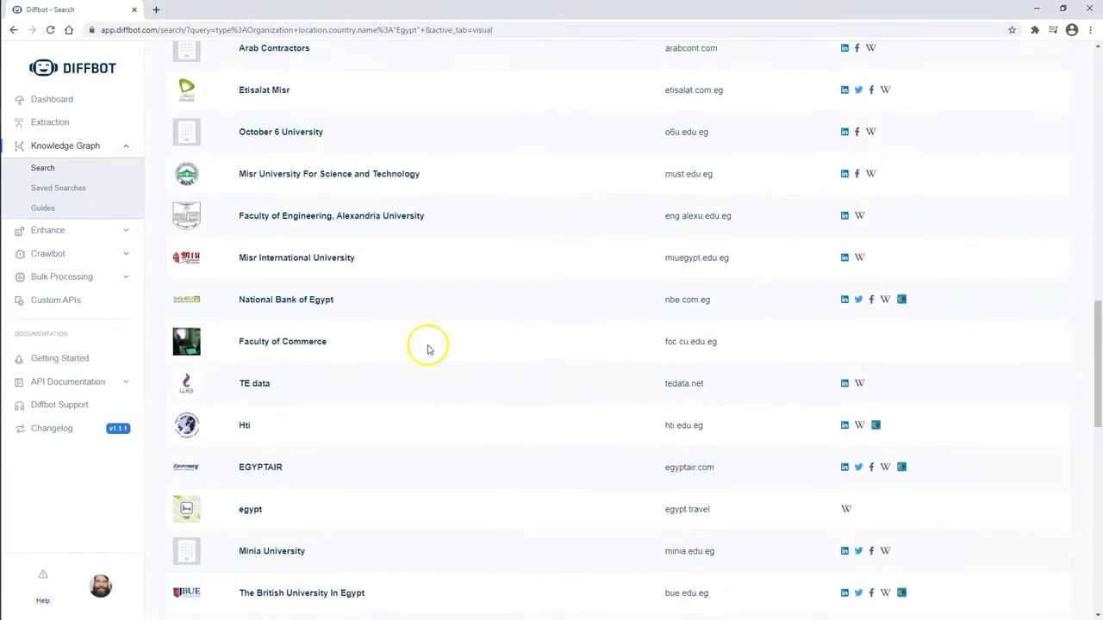
{"action": "scroll", "coordinate": [428, 348], "scroll_direction": "down", "scroll_amount": 5}
{"action": "scroll", "coordinate": [428, 348], "scroll_direction": "up", "scroll_amount": 14}
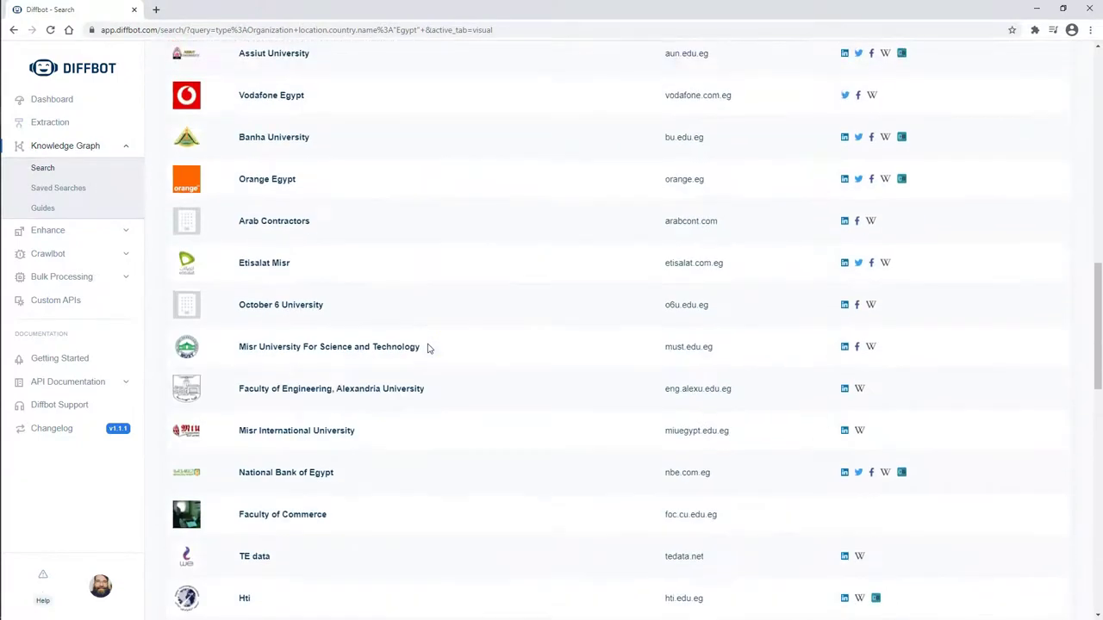
{"action": "scroll", "coordinate": [429, 351], "scroll_direction": "up", "scroll_amount": 5}
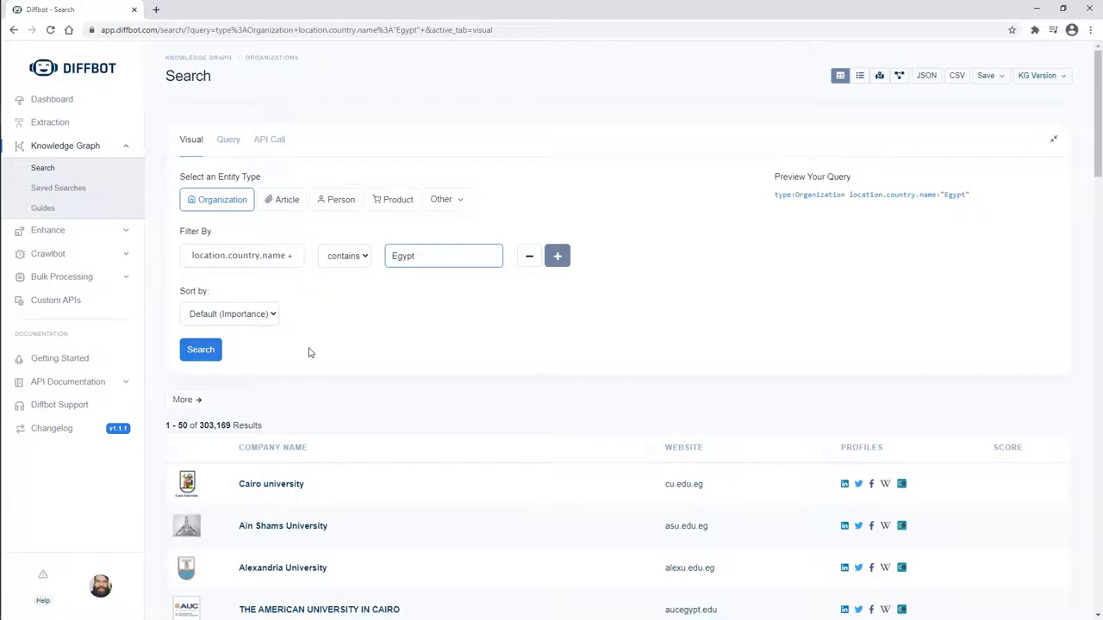
- Add a second filter to the organization query on the industries field
{"action": "left_click", "coordinate": [554, 287]}
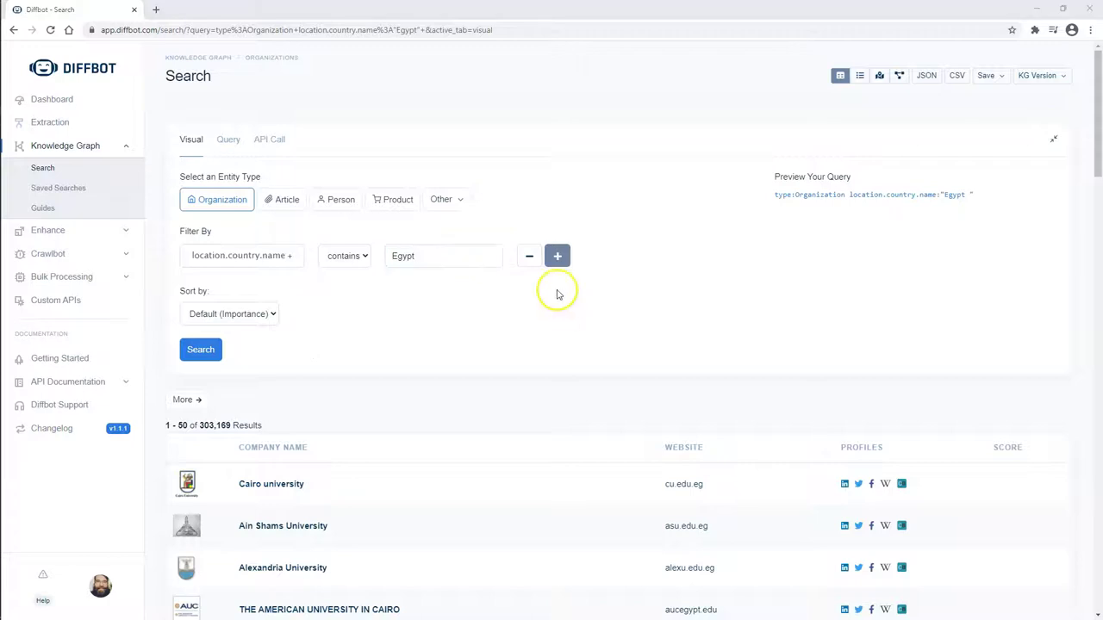
{"action": "left_click", "coordinate": [558, 260]}
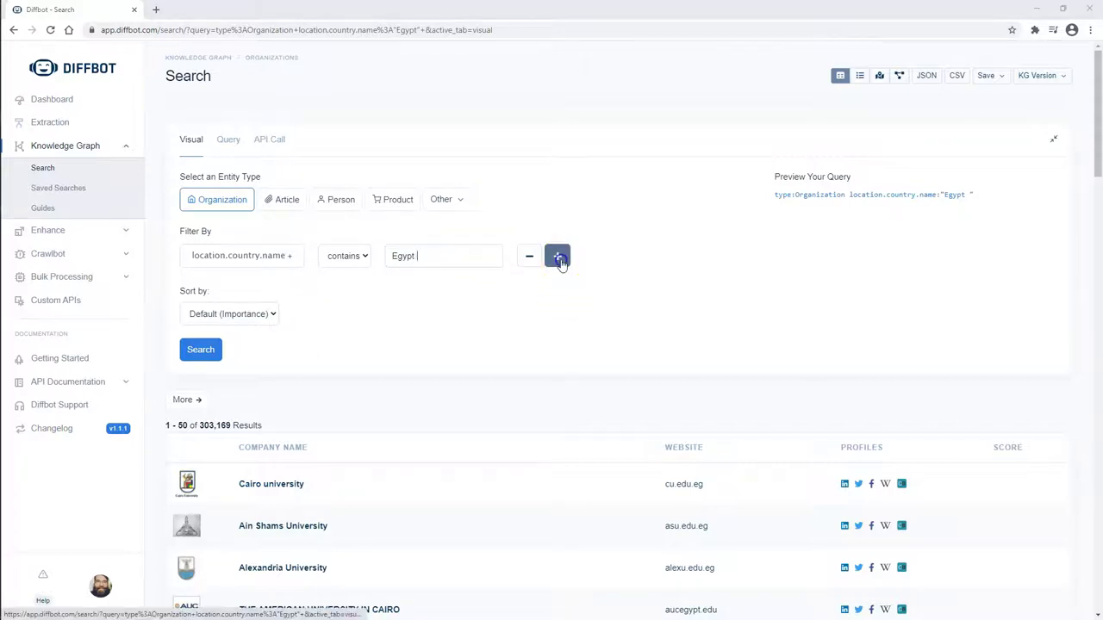
{"action": "left_click", "coordinate": [234, 293]}
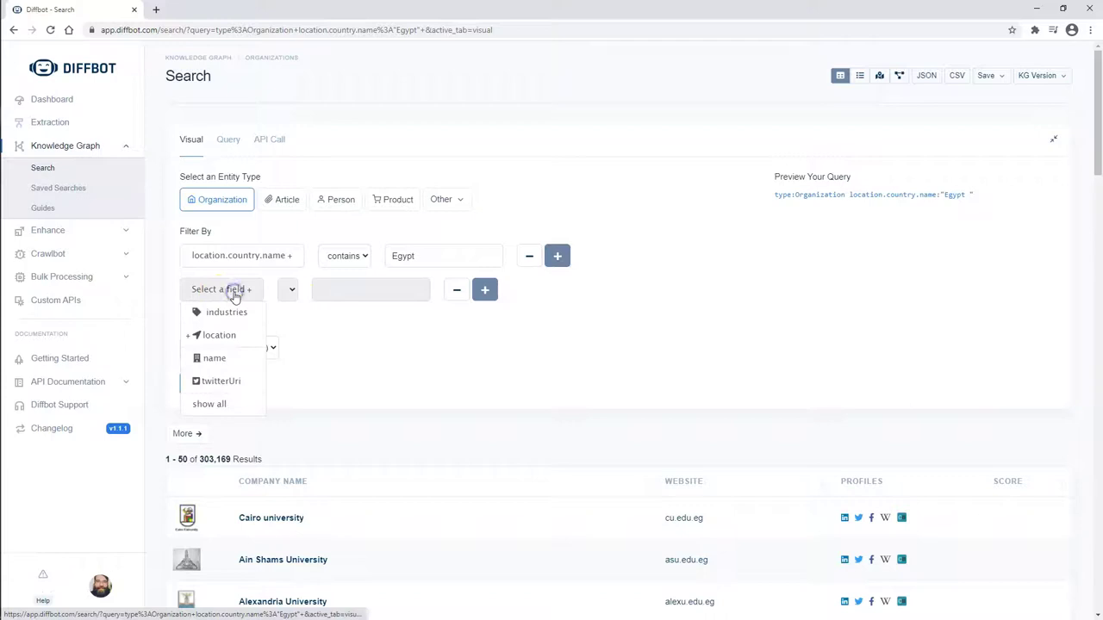
{"action": "left_click", "coordinate": [231, 313]}
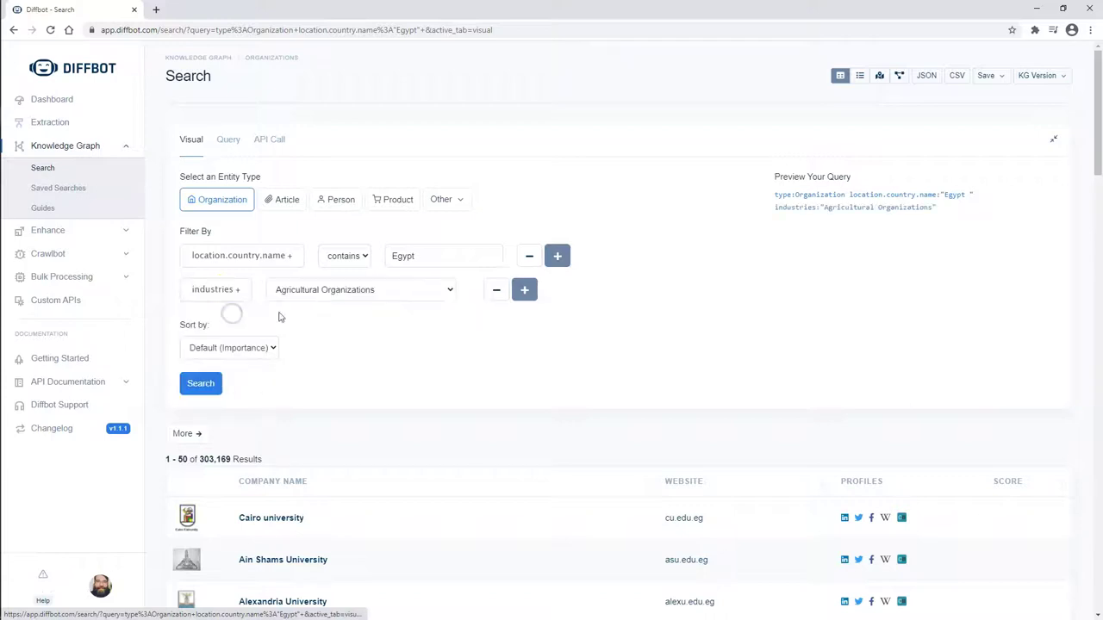
- Set the industries filter to Renewable Energy Companies and run the search
{"action": "left_click", "coordinate": [340, 300]}
{"action": "scroll", "coordinate": [353, 405], "scroll_direction": "down", "scroll_amount": 10}
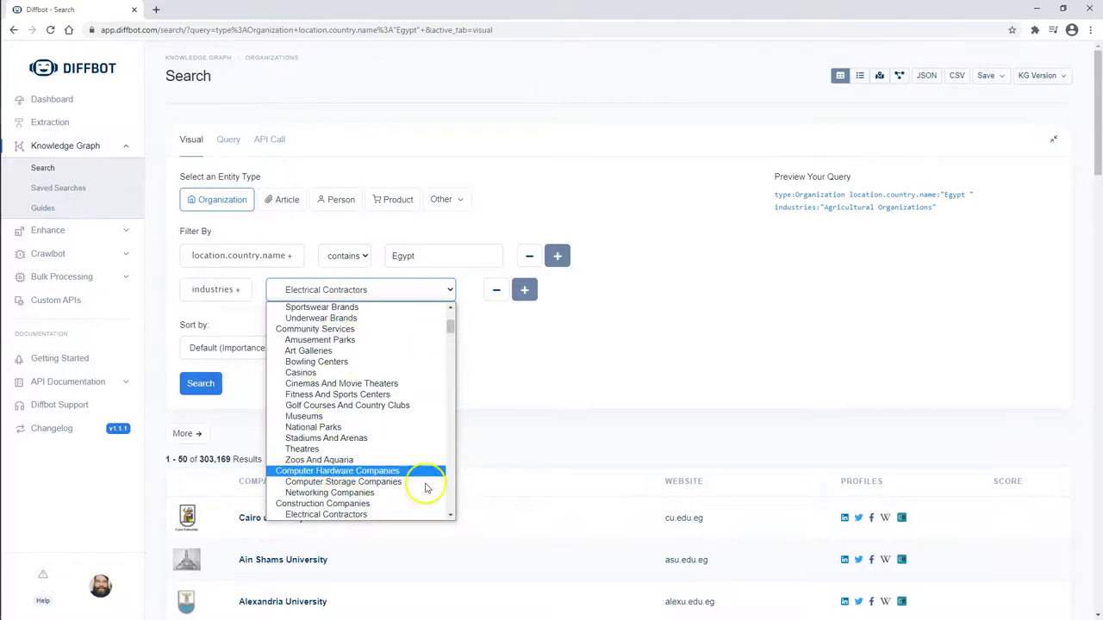
{"action": "key", "text": "Down"}
{"action": "key", "text": "Down"}
{"action": "key", "text": "Down"}
{"action": "key", "text": "Down"}
{"action": "key", "text": "Down"}
{"action": "key", "text": "Down"}
{"action": "key", "text": "Down"}
{"action": "key", "text": "Down"}
{"action": "key", "text": "Down"}
{"action": "key", "text": "Down"}
{"action": "key", "text": "Down"}
{"action": "key", "text": "Down"}
{"action": "key", "text": "Down"}
{"action": "key", "text": "Down"}
{"action": "key", "text": "Down"}
{"action": "key", "text": "Down"}
{"action": "key", "text": "Down"}
{"action": "key", "text": "Down"}
{"action": "key", "text": "Down"}
{"action": "key", "text": "Down"}
{"action": "key", "text": "Down"}
{"action": "key", "text": "Down"}
{"action": "key", "text": "Down"}
{"action": "key", "text": "Down"}
{"action": "key", "text": "Down"}
{"action": "key", "text": "Down"}
{"action": "key", "text": "Down"}
{"action": "key", "text": "Down"}
{"action": "key", "text": "Down"}
{"action": "key", "text": "Down"}
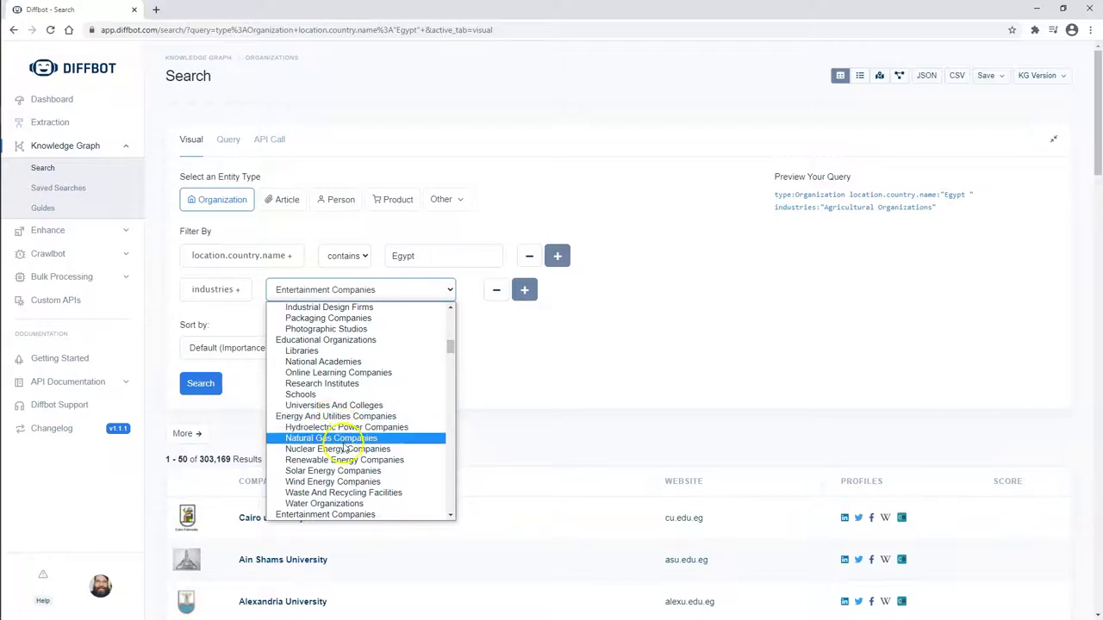
{"action": "left_click", "coordinate": [345, 463]}
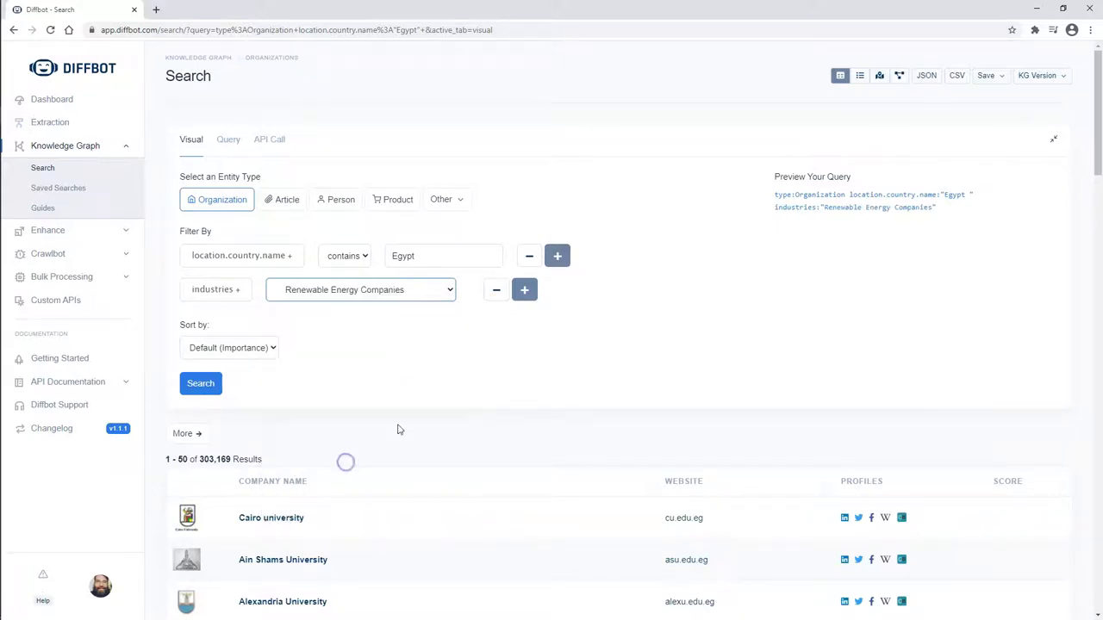
{"action": "left_click", "coordinate": [196, 385]}
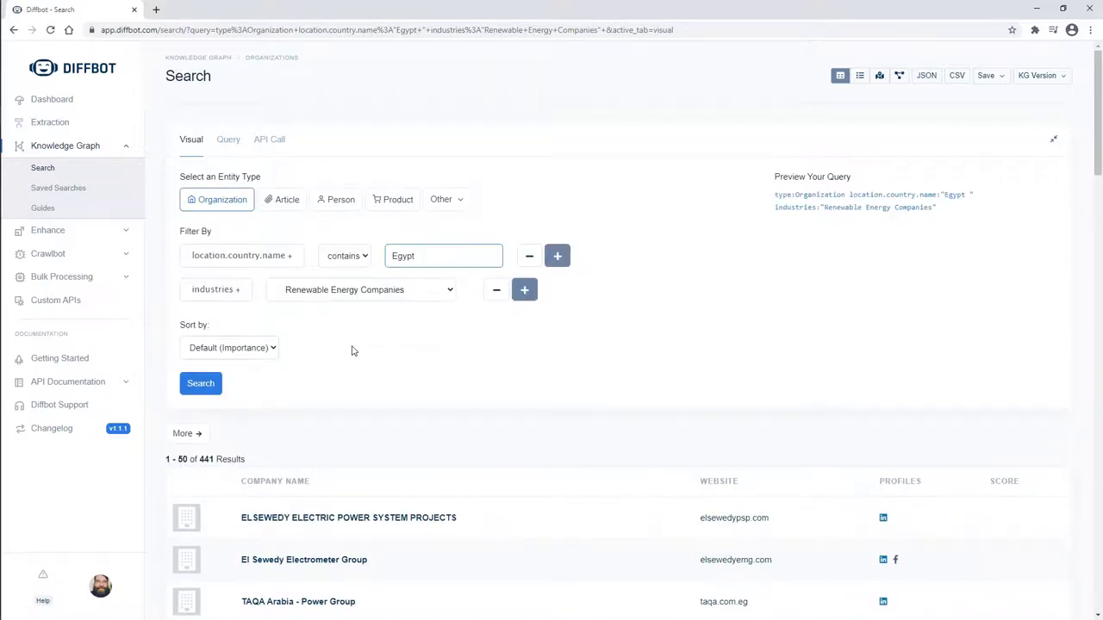
{"action": "left_click", "coordinate": [512, 333]}
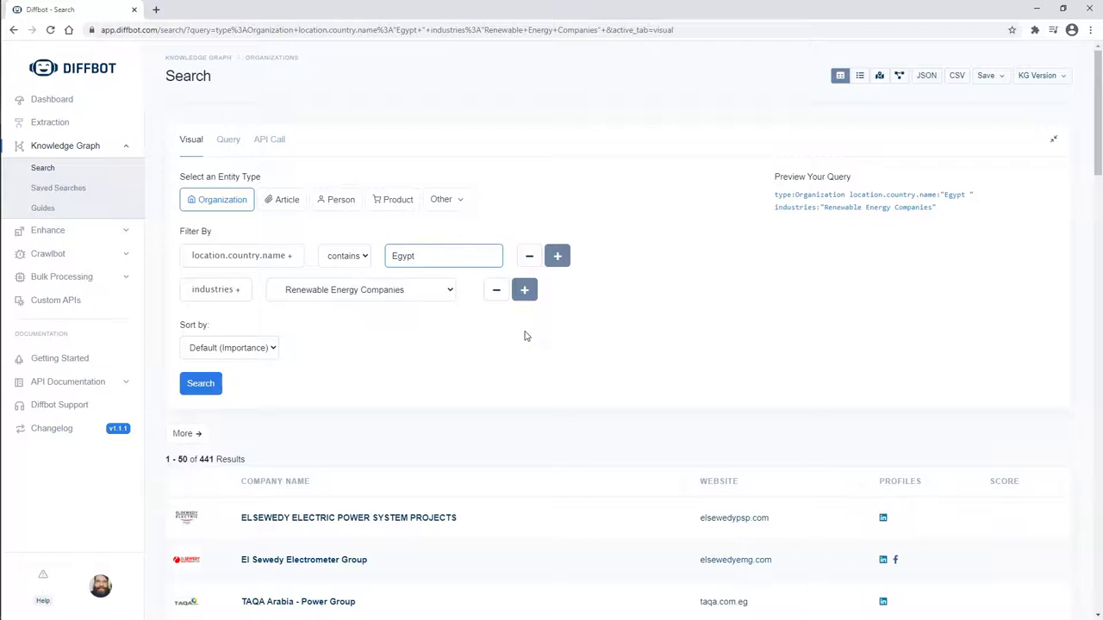
{"action": "left_click", "coordinate": [498, 379]}
{"action": "scroll", "coordinate": [483, 379], "scroll_direction": "down", "scroll_amount": 4}
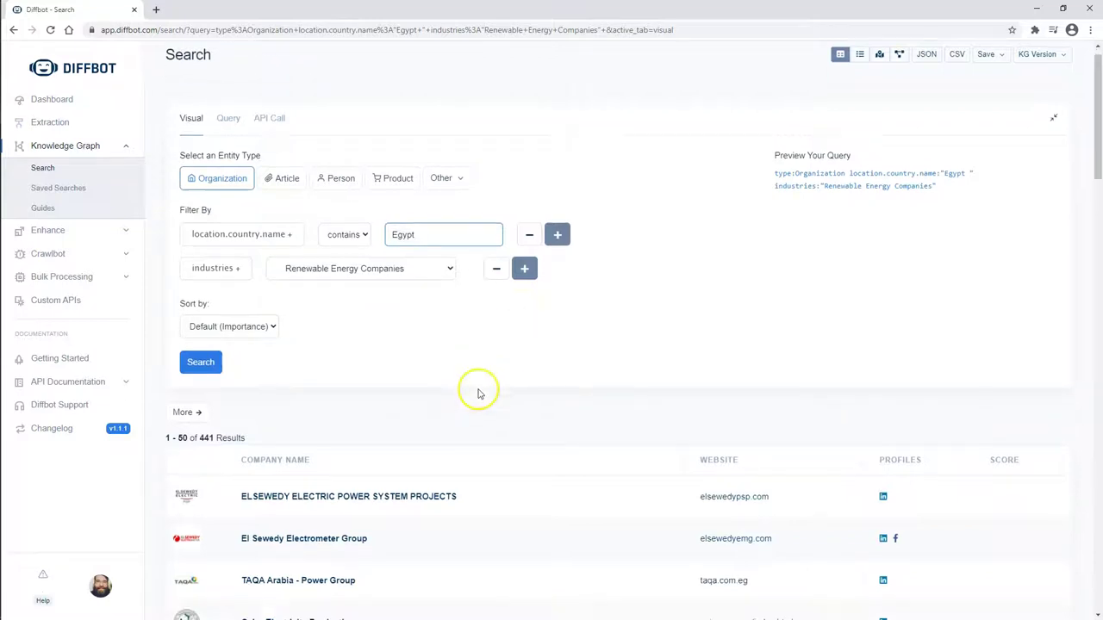
{"action": "scroll", "coordinate": [500, 362], "scroll_direction": "up", "scroll_amount": 4}
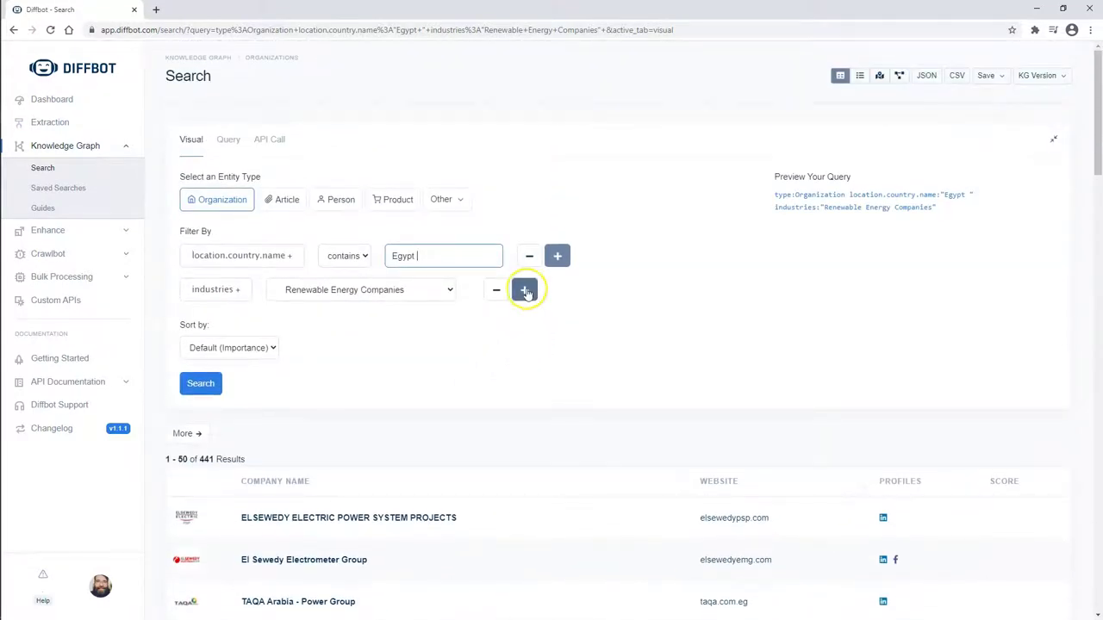
- Add a third filter to the organization query on the foundingDate field
{"action": "left_click", "coordinate": [524, 290]}
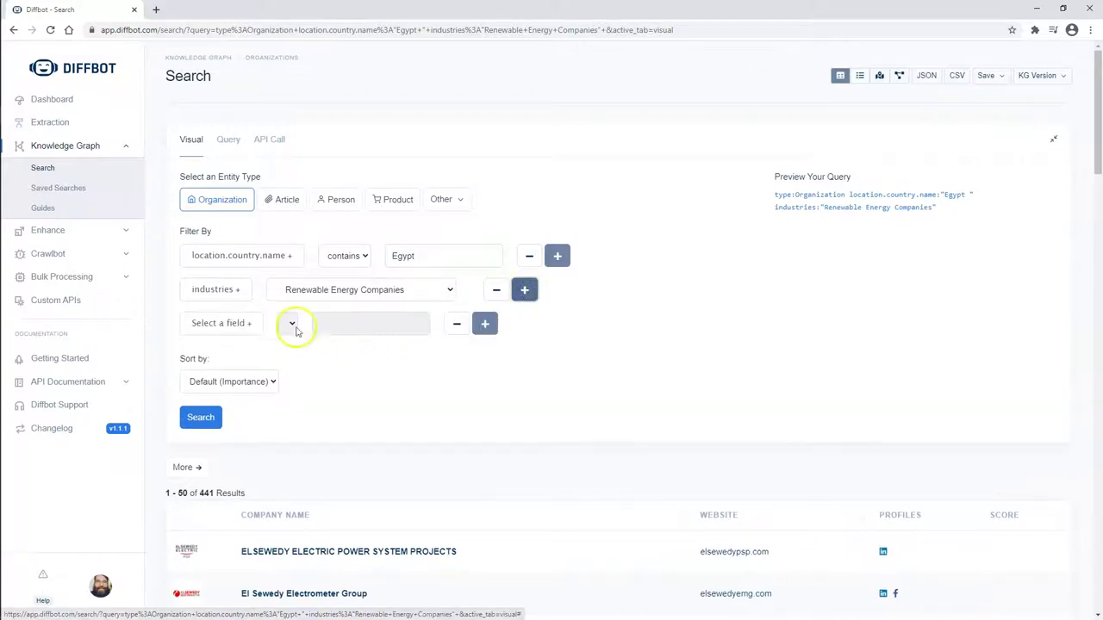
{"action": "left_click", "coordinate": [237, 323]}
{"action": "left_click", "coordinate": [215, 444]}
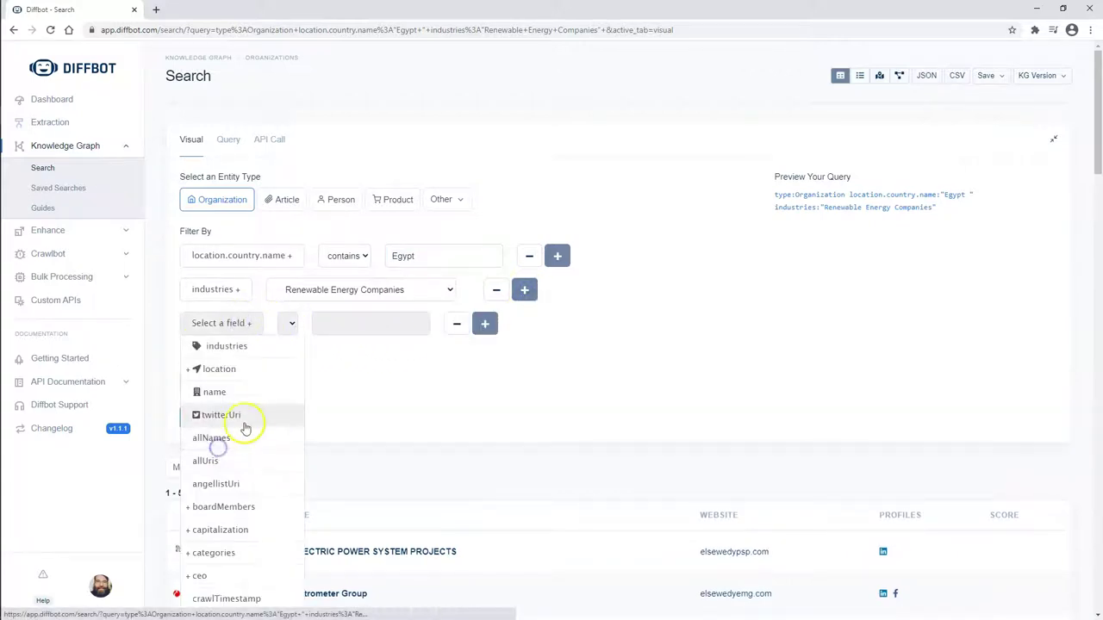
{"action": "scroll", "coordinate": [263, 446], "scroll_direction": "down", "scroll_amount": 4}
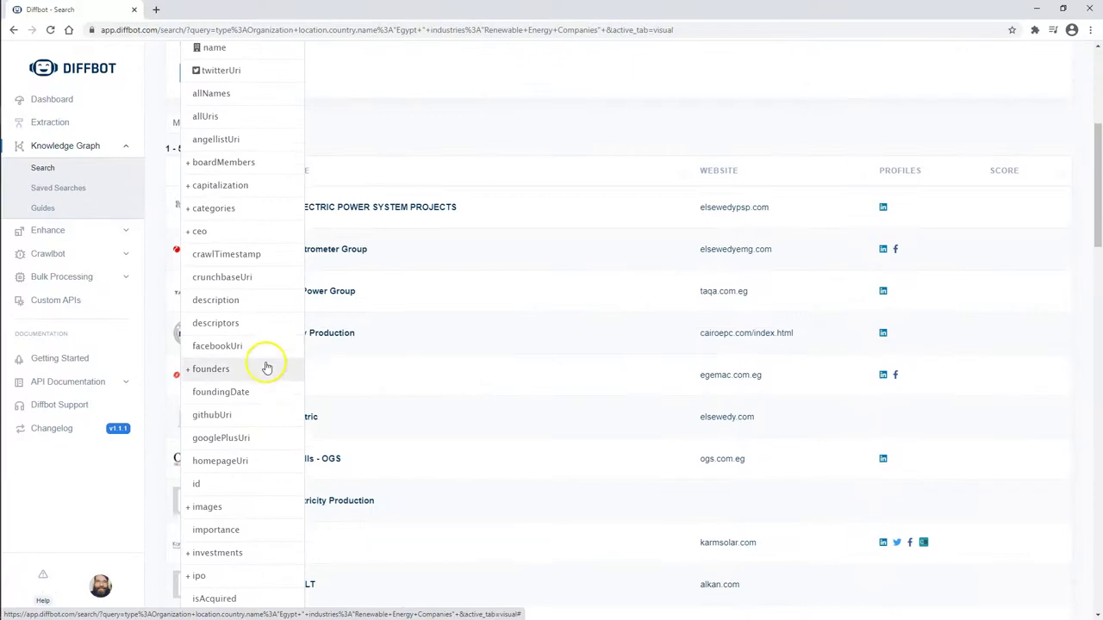
{"action": "left_click", "coordinate": [241, 393]}
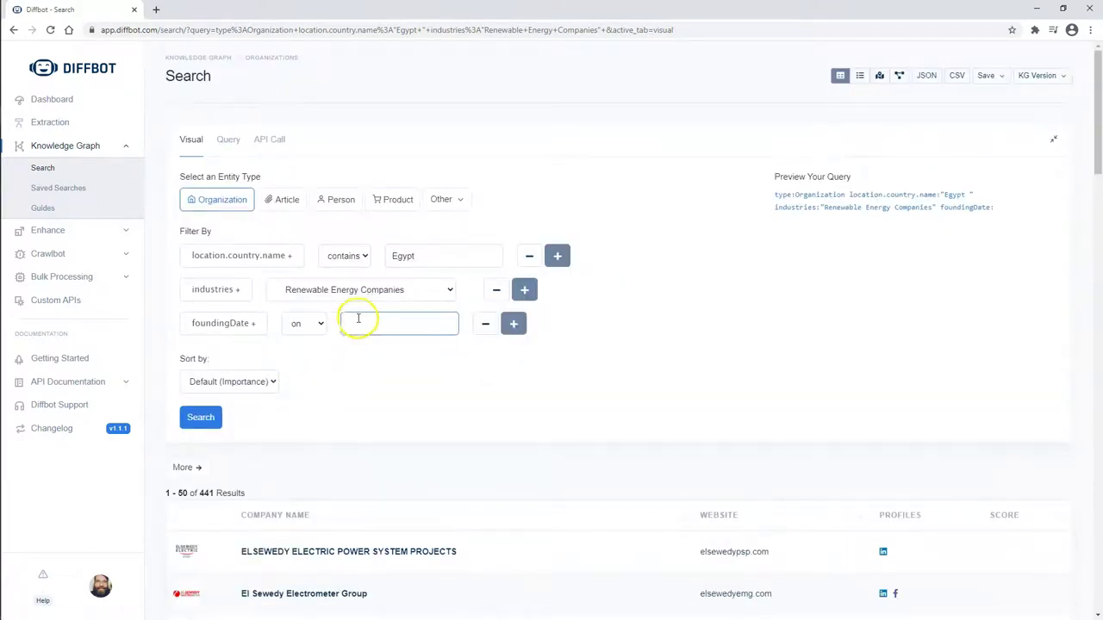
- Set the foundingDate filter to after 2016-02-02 and run the search
{"action": "left_click", "coordinate": [305, 323]}
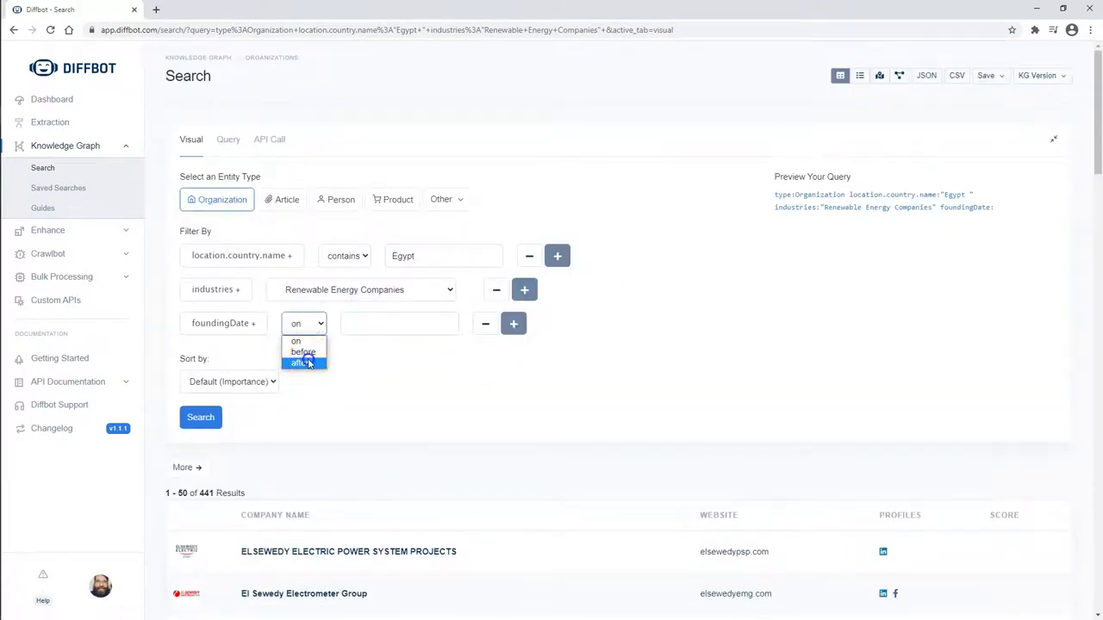
{"action": "left_click", "coordinate": [303, 363]}
{"action": "left_click", "coordinate": [354, 323]}
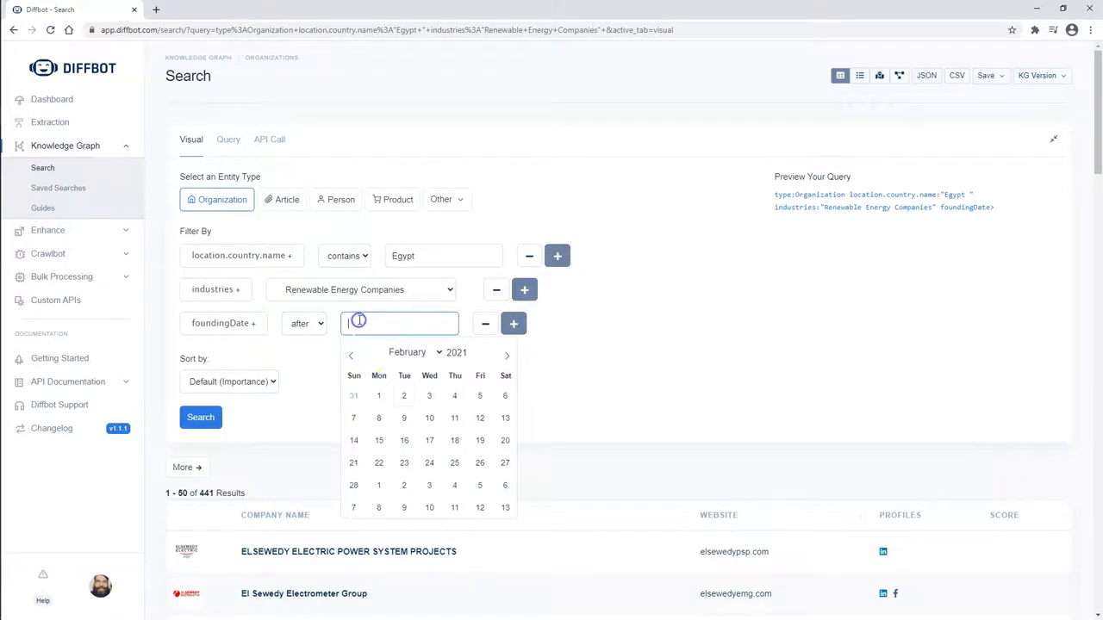
{"action": "left_click", "coordinate": [471, 357]}
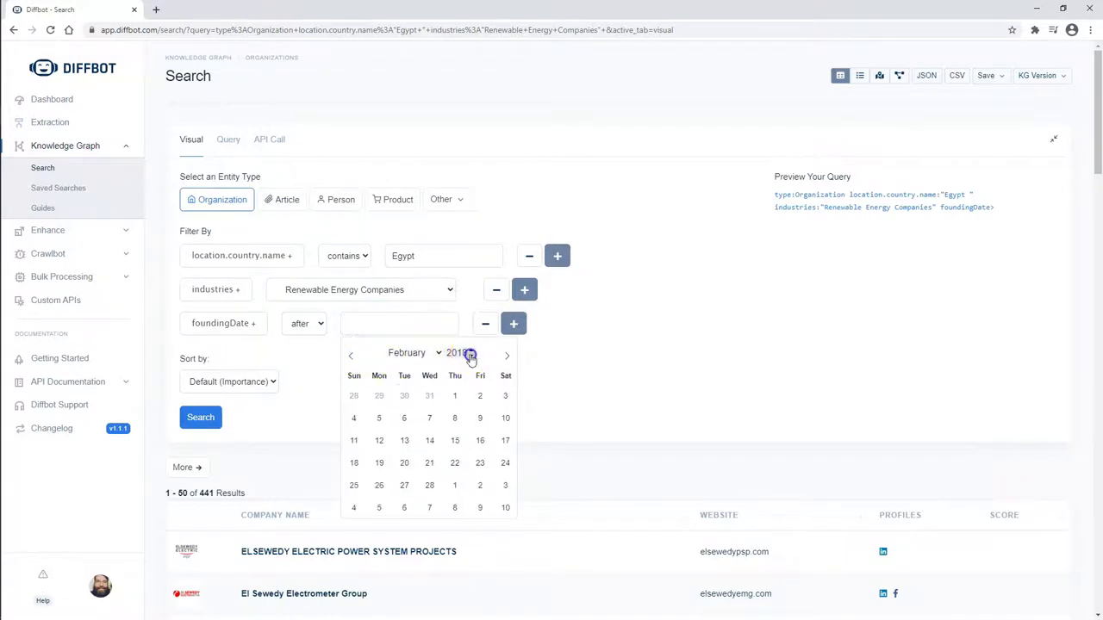
{"action": "left_click", "coordinate": [471, 357]}
{"action": "left_click", "coordinate": [404, 396]}
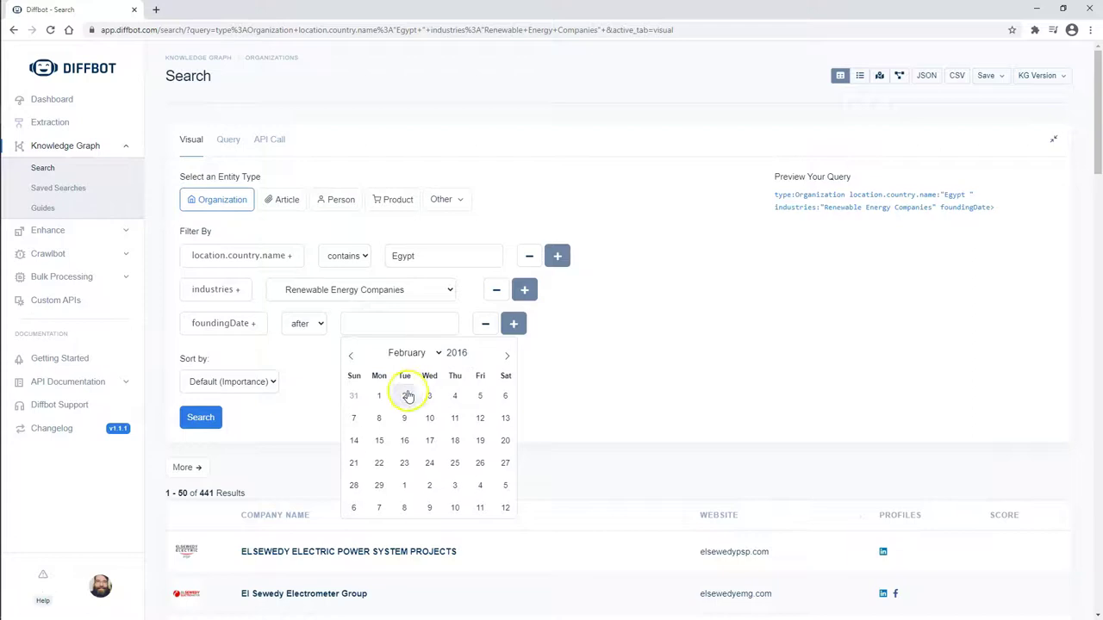
{"action": "left_click", "coordinate": [200, 418]}
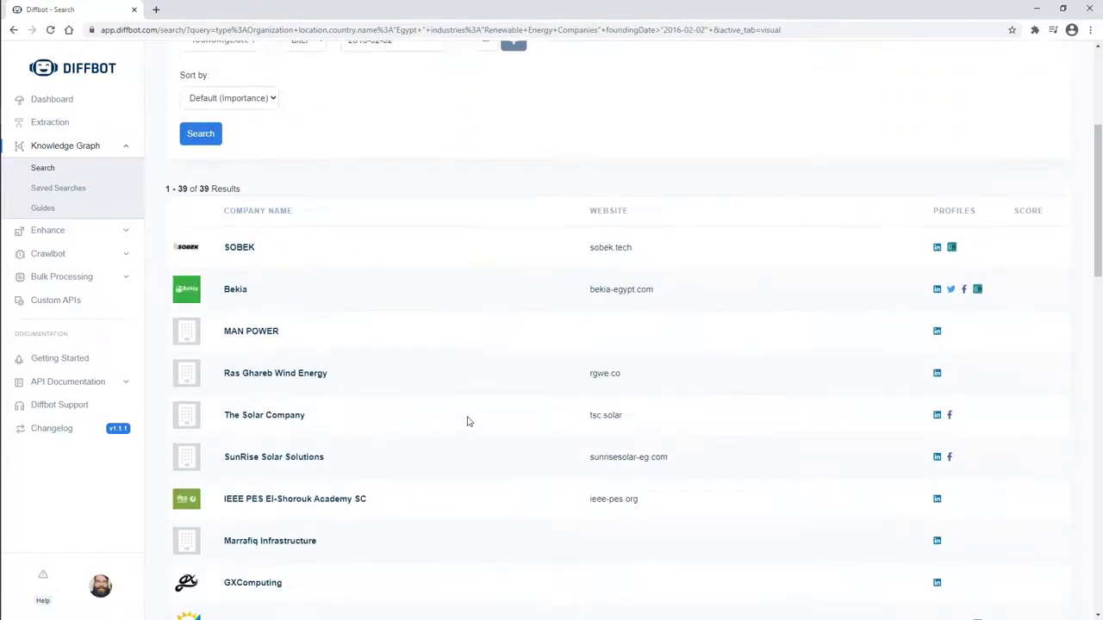
- Examine the result count and the list of companies returned by the filtered organization search
{"action": "scroll", "coordinate": [561, 388], "scroll_direction": "down", "scroll_amount": 3}
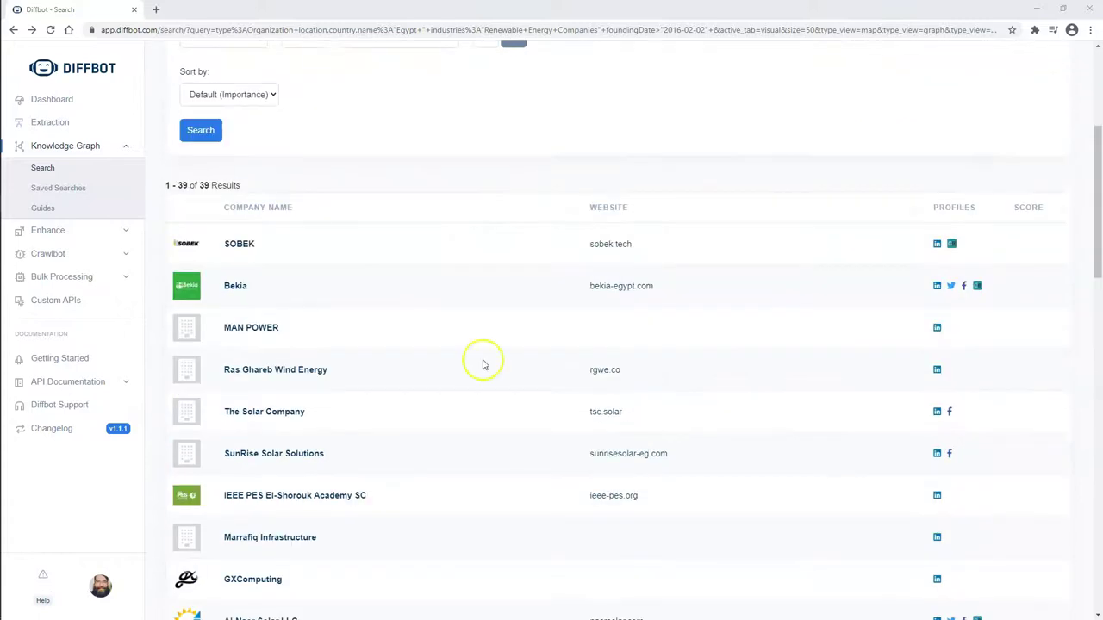
{"action": "left_click_drag", "start_coordinate": [165, 185], "coordinate": [278, 190]}
{"action": "left_click", "coordinate": [285, 182]}
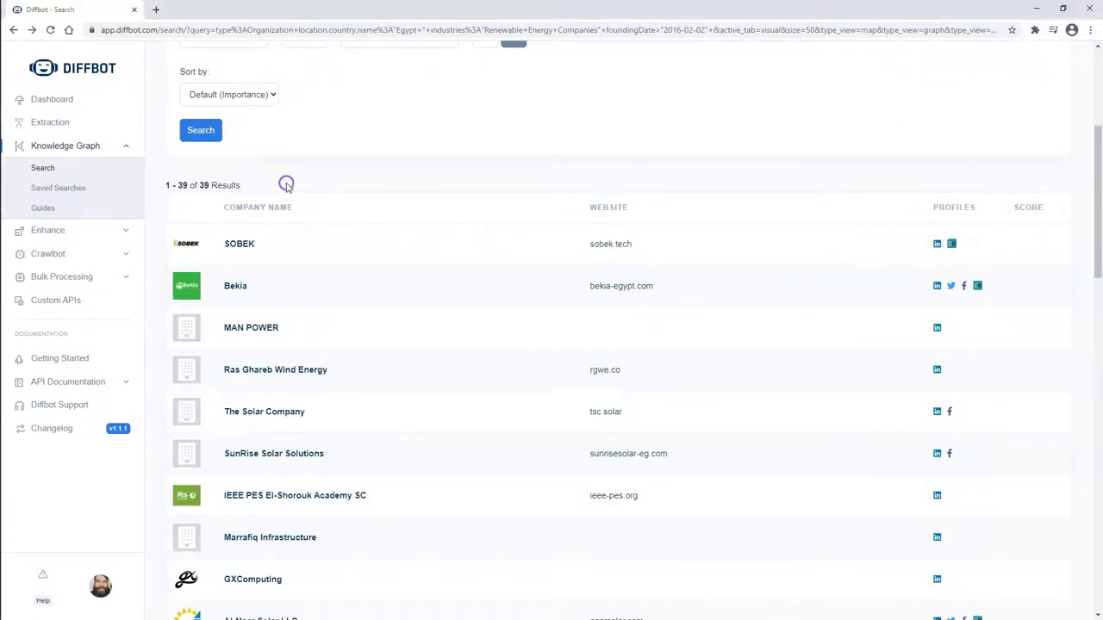
{"action": "scroll", "coordinate": [598, 253], "scroll_direction": "down", "scroll_amount": 5}
{"action": "scroll", "coordinate": [594, 289], "scroll_direction": "down", "scroll_amount": 3}
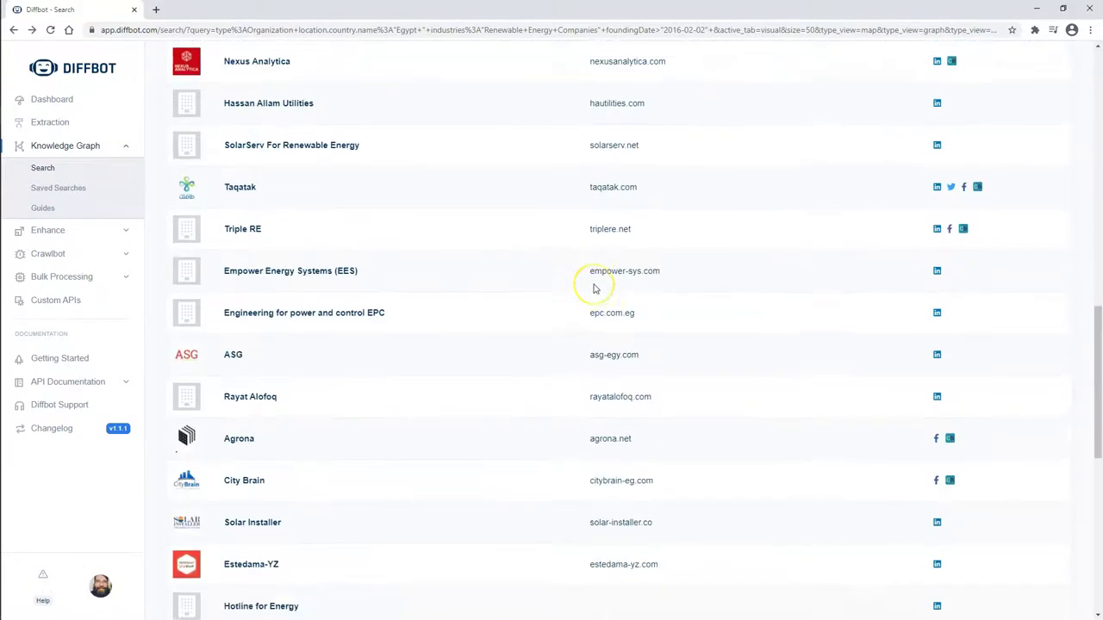
{"action": "scroll", "coordinate": [595, 289], "scroll_direction": "up", "scroll_amount": 6}
{"action": "scroll", "coordinate": [593, 289], "scroll_direction": "up", "scroll_amount": 2}
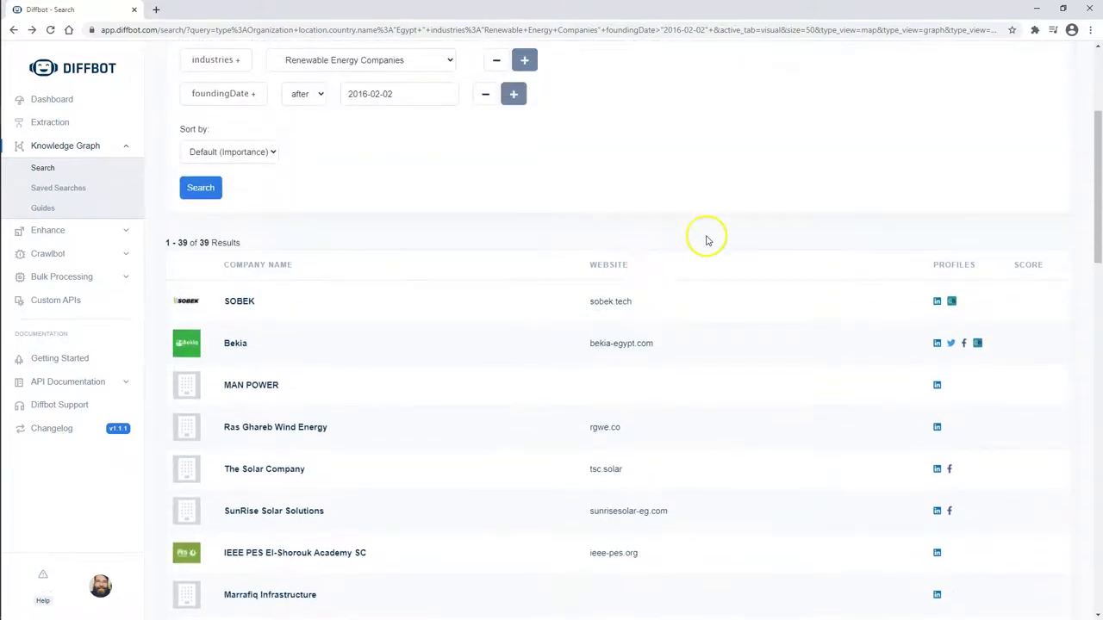
{"action": "scroll", "coordinate": [706, 240], "scroll_direction": "up", "scroll_amount": 3}
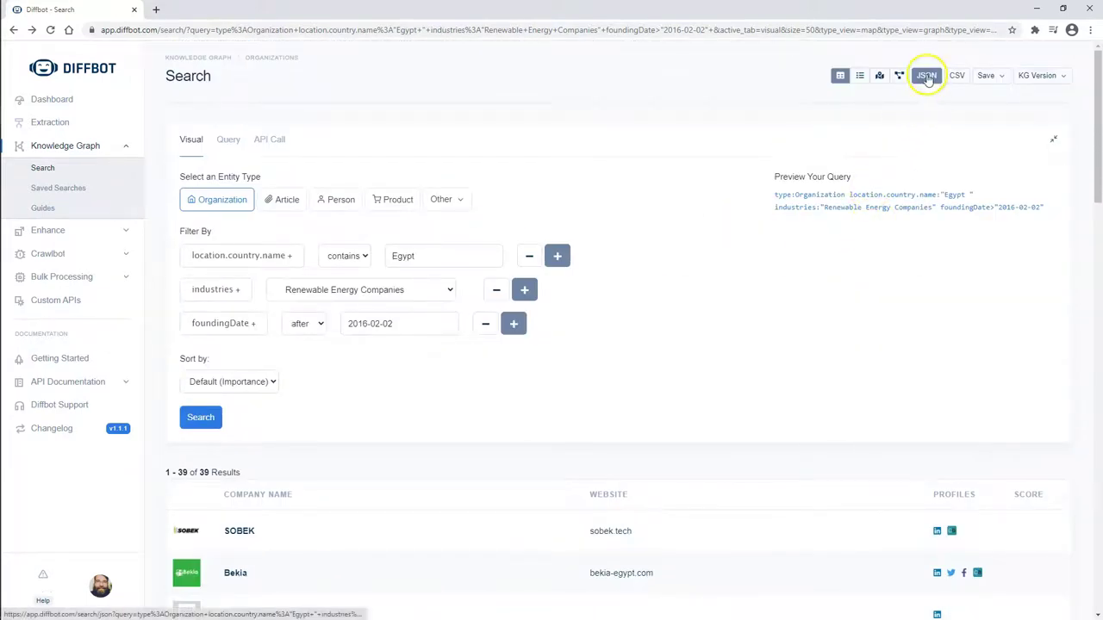
- Switch the organization results to the map view and look at where the companies are located
{"action": "left_click", "coordinate": [877, 75]}
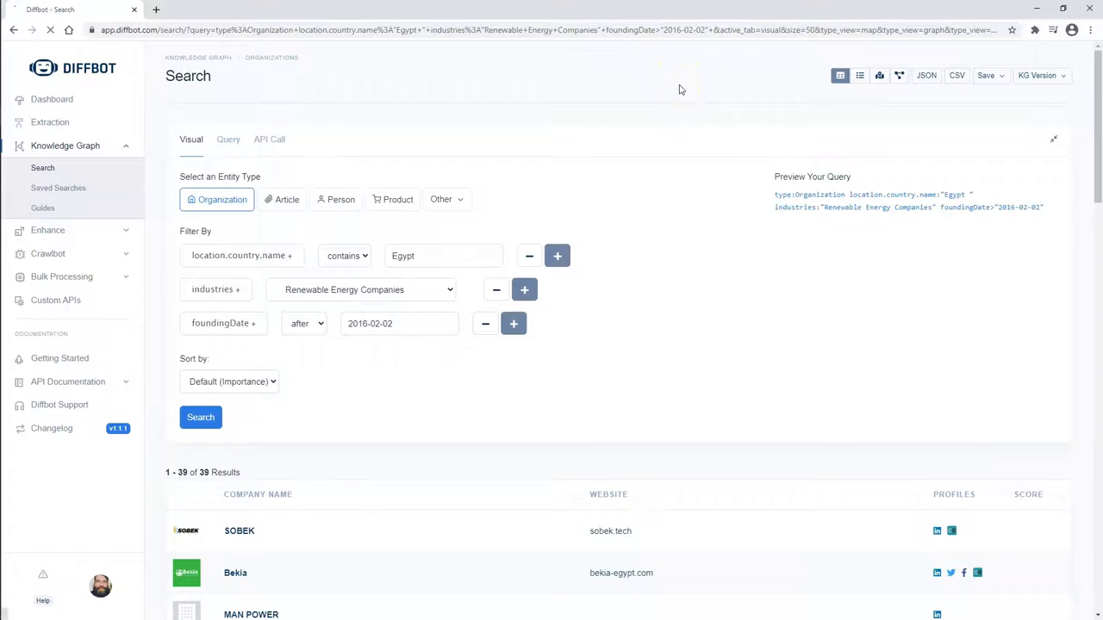
{"action": "scroll", "coordinate": [695, 250], "scroll_direction": "down", "scroll_amount": 2}
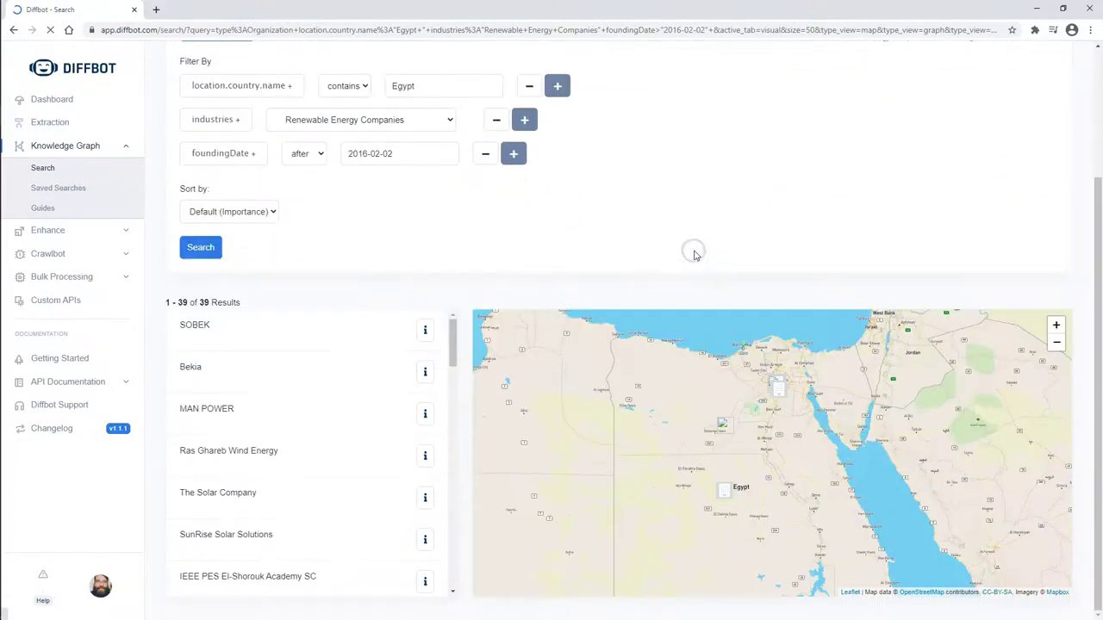
{"action": "scroll", "coordinate": [836, 201], "scroll_direction": "up", "scroll_amount": 2}
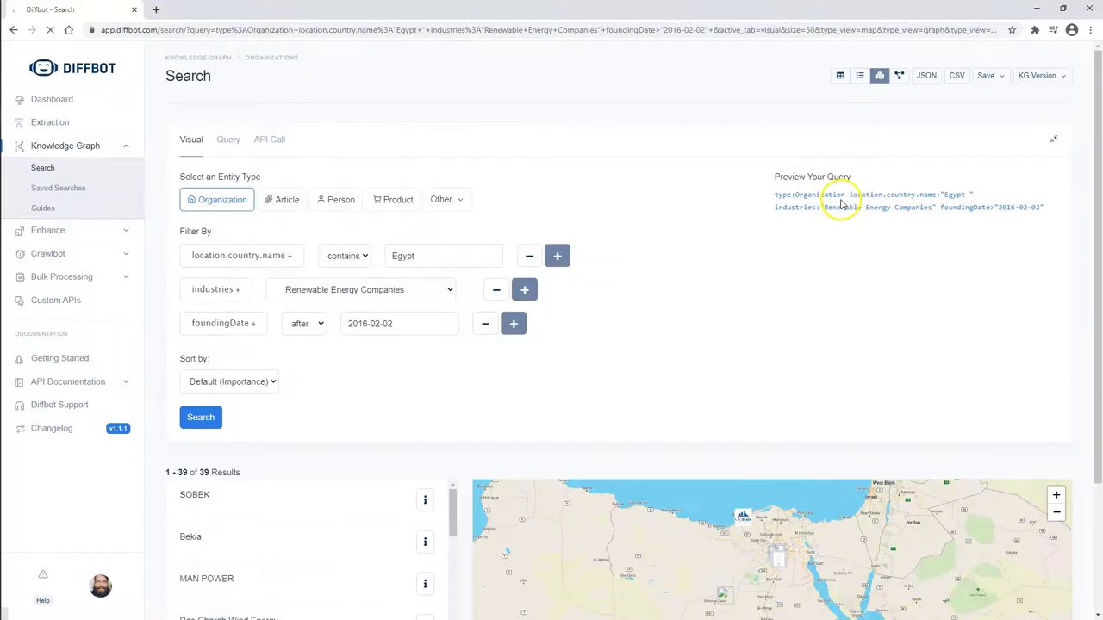
- Switch the organization results to the graph view and examine the connections between the nodes
{"action": "left_click", "coordinate": [898, 76]}
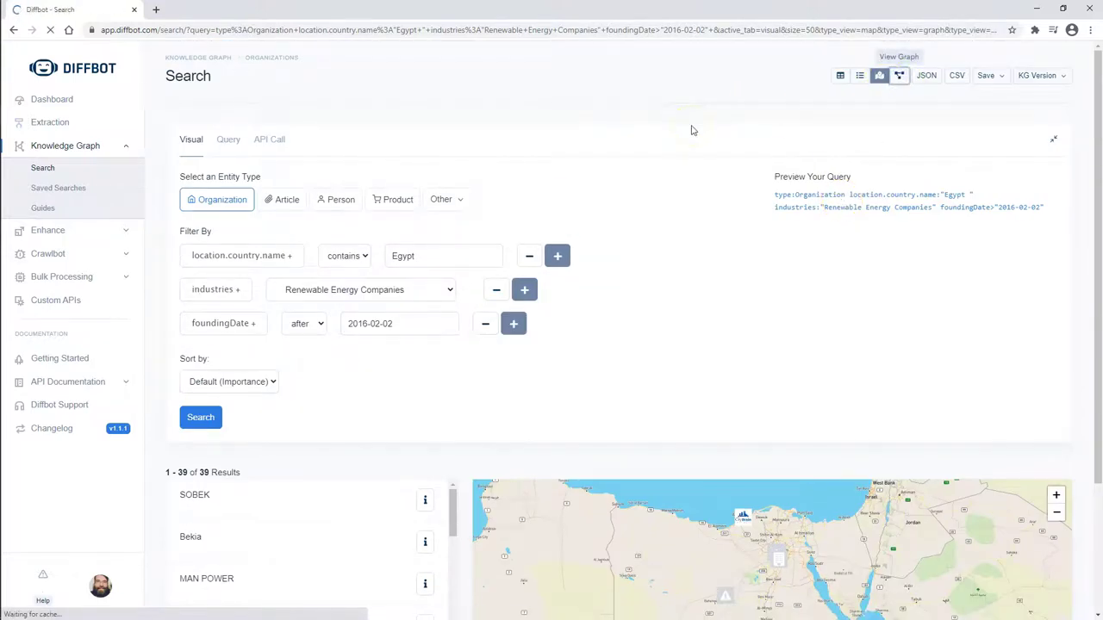
{"action": "scroll", "coordinate": [731, 247], "scroll_direction": "down", "scroll_amount": 3}
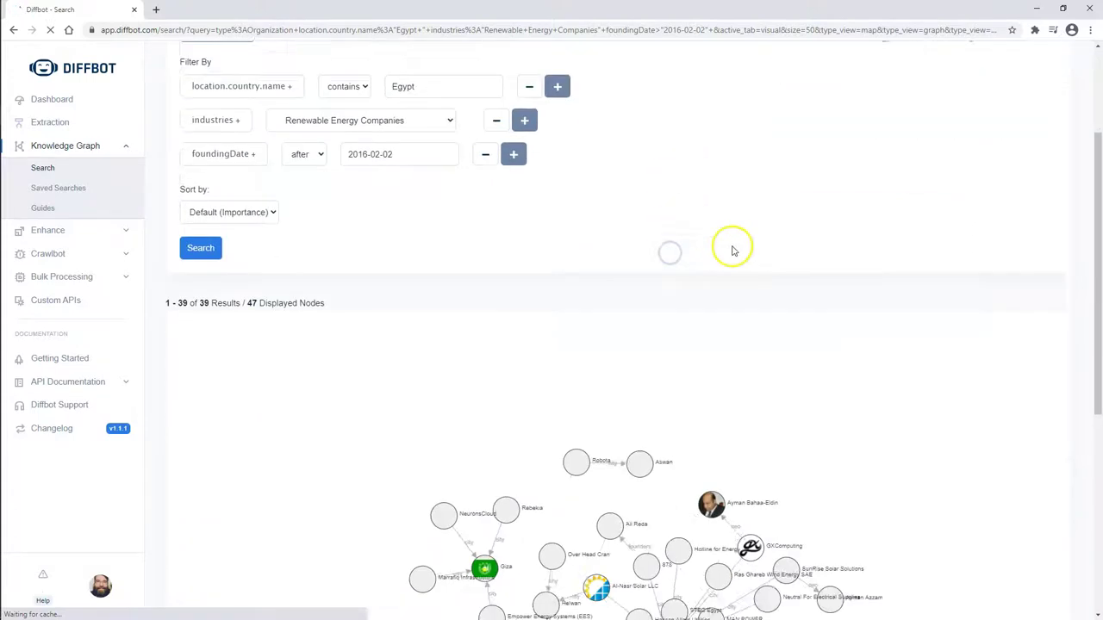
{"action": "scroll", "coordinate": [859, 99], "scroll_direction": "down", "scroll_amount": 1}
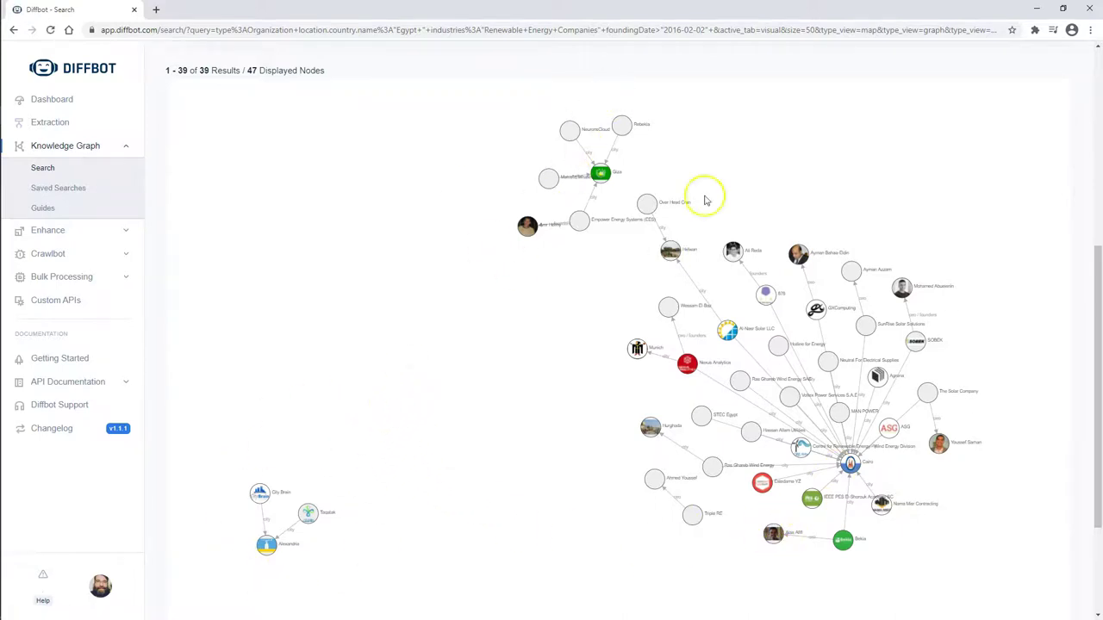
- Return the results to the table view and open the Bekia organization's entity page
{"action": "scroll", "coordinate": [837, 59], "scroll_direction": "up", "scroll_amount": 5}
{"action": "left_click", "coordinate": [839, 76]}
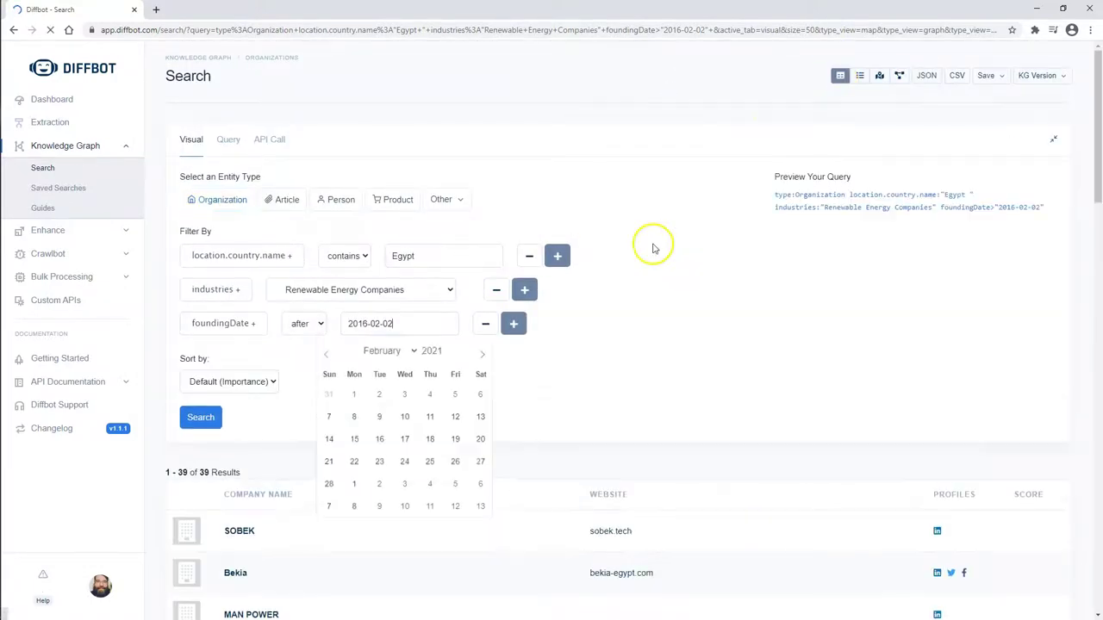
{"action": "scroll", "coordinate": [690, 274], "scroll_direction": "down", "scroll_amount": 3}
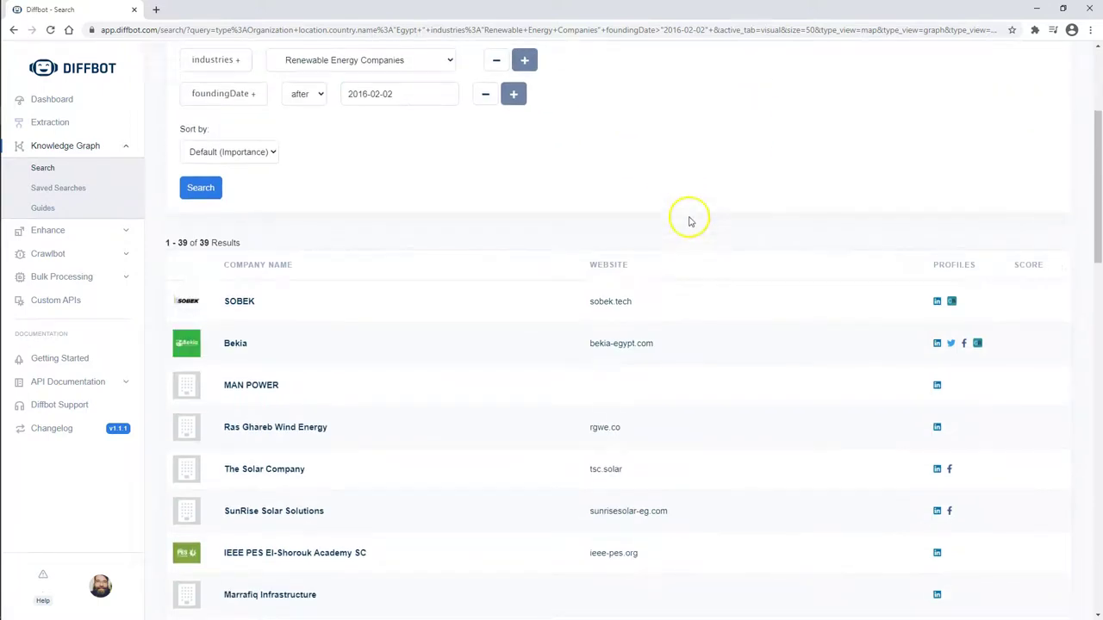
{"action": "left_click", "coordinate": [231, 346]}
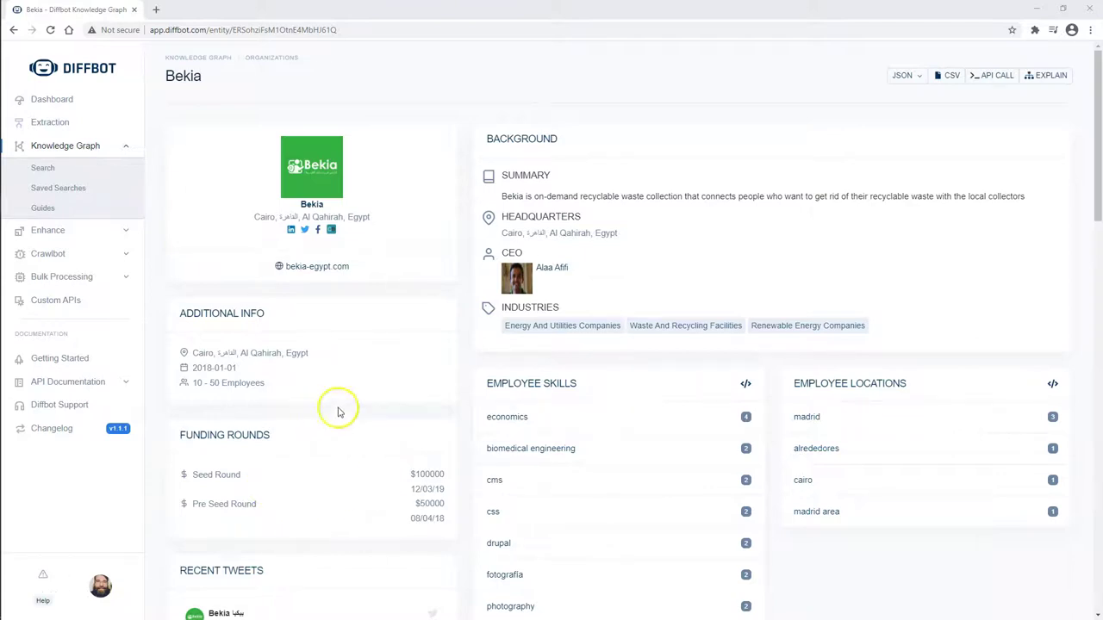
- Review Bekia's entity page, including its additional info, recent tweets, employees, technologies used and articles
{"action": "left_click_drag", "start_coordinate": [272, 383], "coordinate": [184, 380]}
{"action": "left_click", "coordinate": [320, 361]}
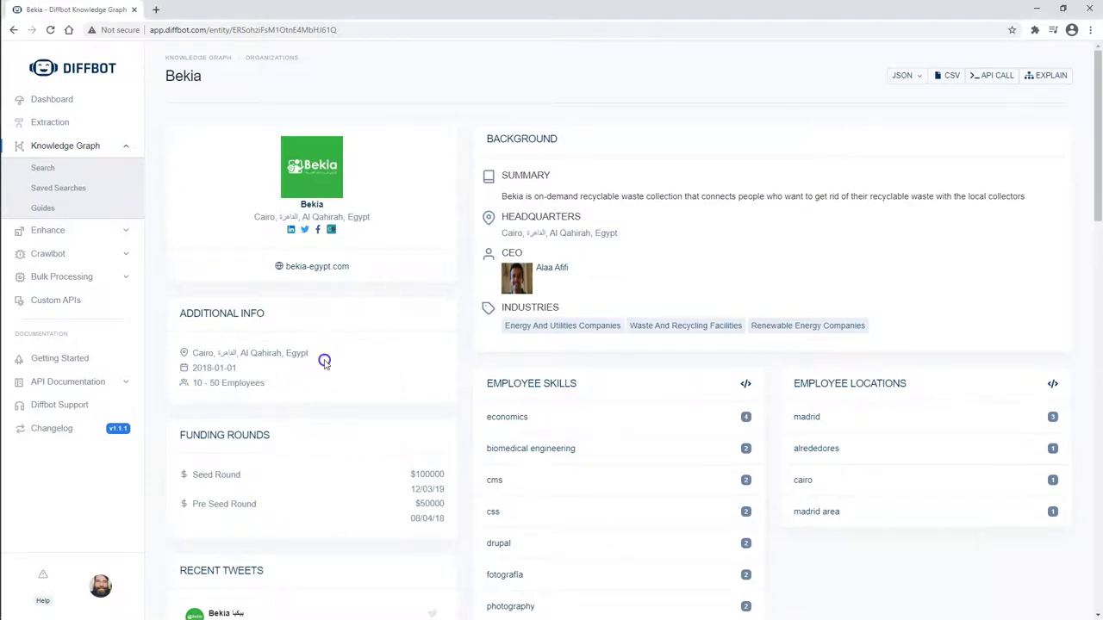
{"action": "scroll", "coordinate": [365, 363], "scroll_direction": "down", "scroll_amount": 5}
{"action": "scroll", "coordinate": [427, 258], "scroll_direction": "down", "scroll_amount": 7}
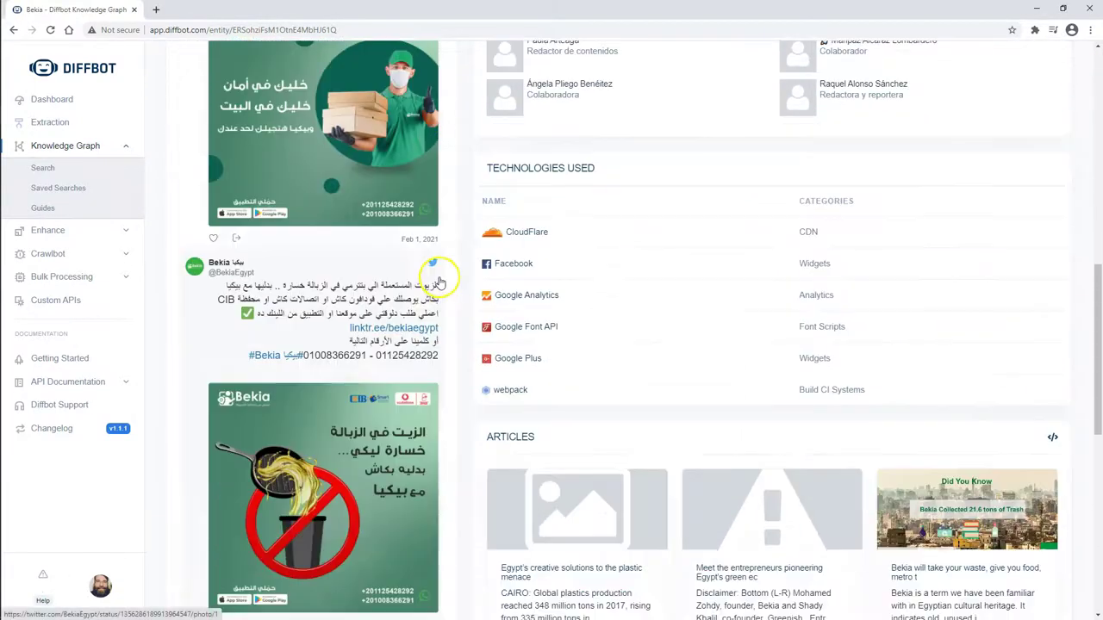
{"action": "scroll", "coordinate": [451, 276], "scroll_direction": "up", "scroll_amount": 7}
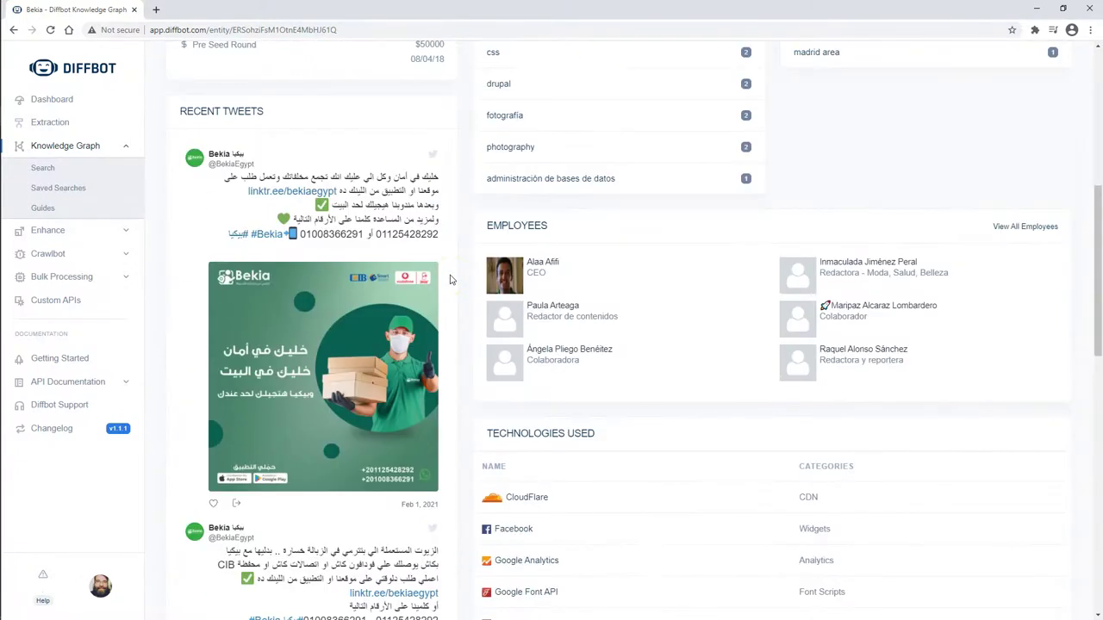
- Start a new Knowledge Graph search for Article entities and expand the filter's field choices to show all available fields
{"action": "left_click", "coordinate": [144, 188]}
{"action": "left_click", "coordinate": [43, 176]}
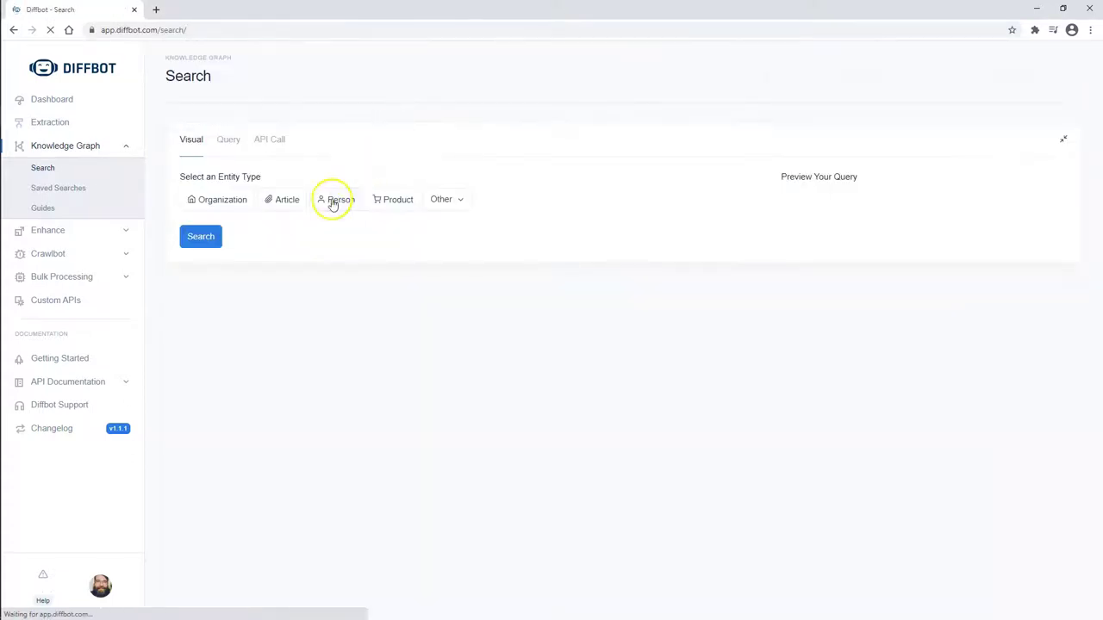
{"action": "left_click", "coordinate": [290, 201]}
{"action": "left_click", "coordinate": [248, 258]}
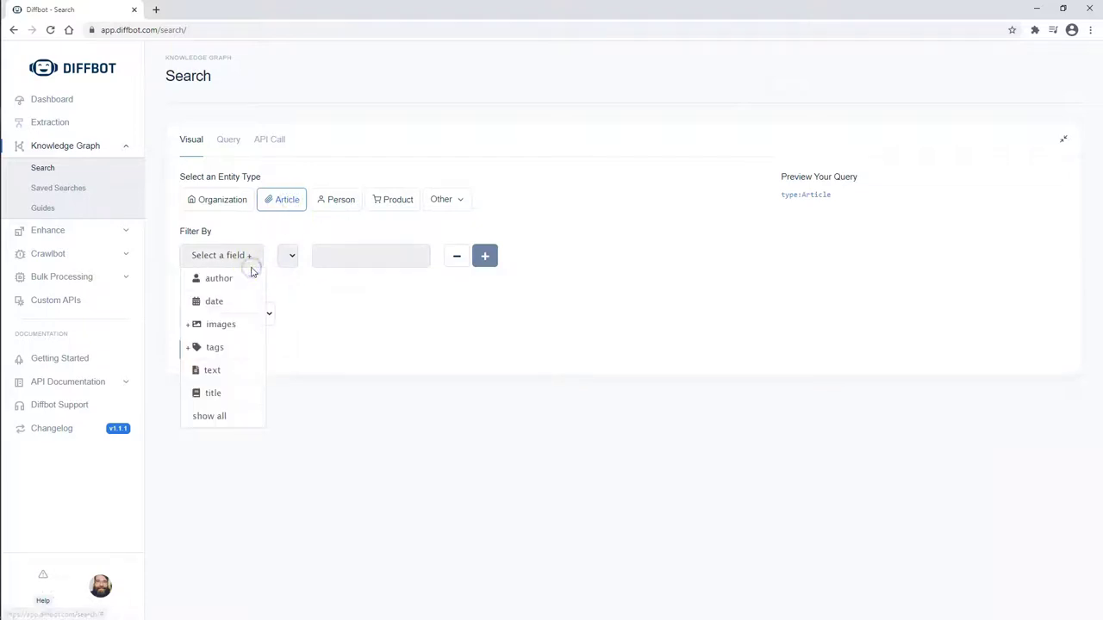
{"action": "left_click", "coordinate": [259, 416]}
{"action": "scroll", "coordinate": [243, 379], "scroll_direction": "down", "scroll_amount": 2}
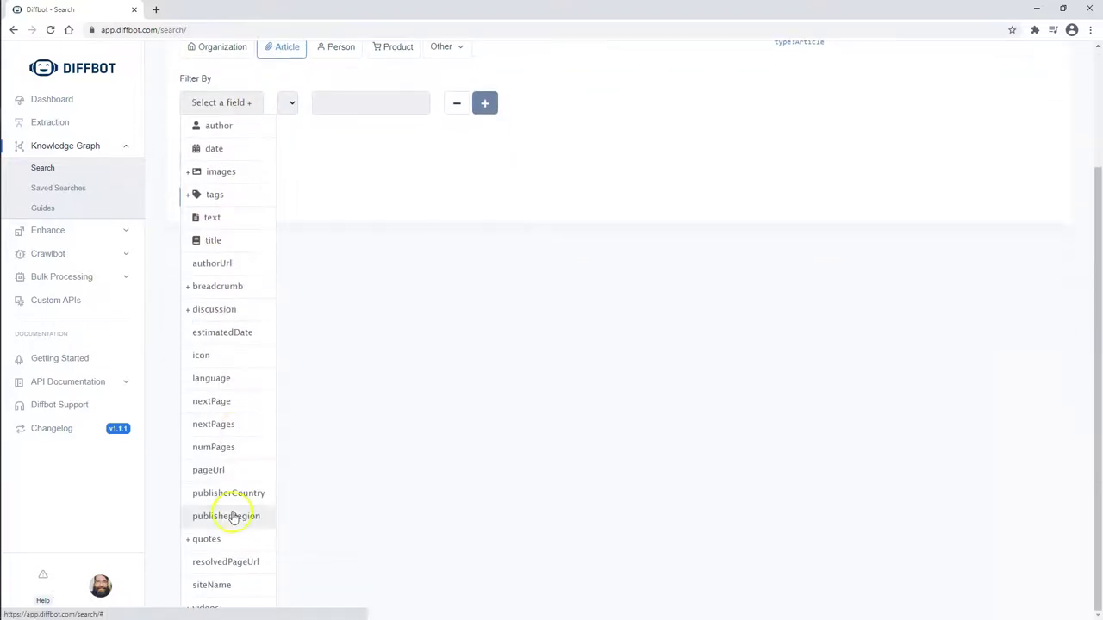
{"action": "scroll", "coordinate": [233, 543], "scroll_direction": "up", "scroll_amount": 2}
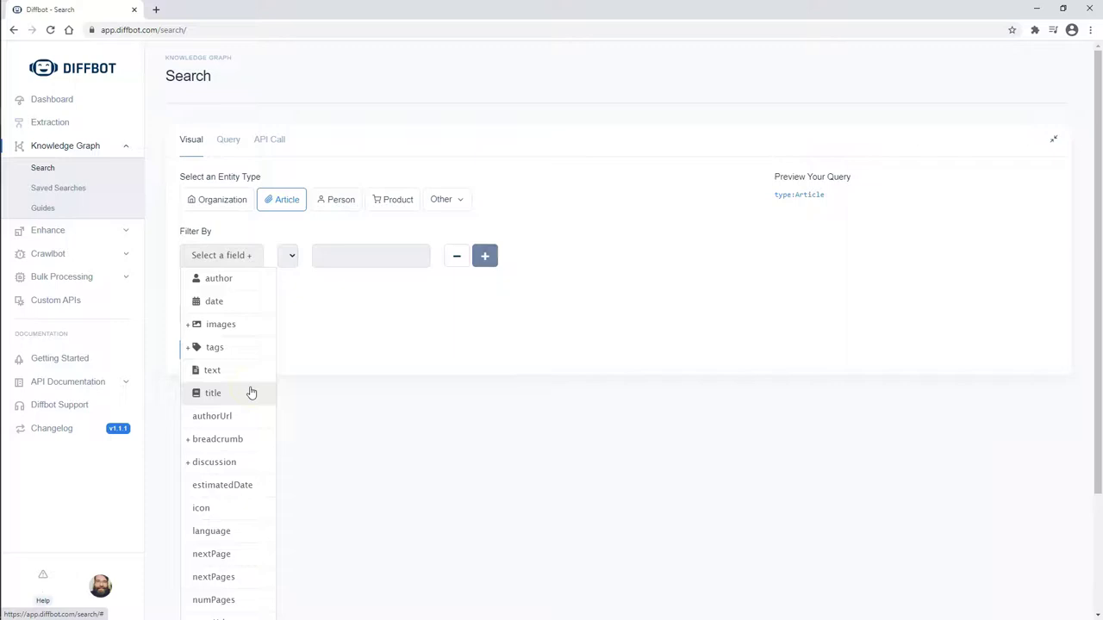
- Filter the articles by tags.label containing "Apple Inc" and run the search
{"action": "left_click", "coordinate": [229, 372]}
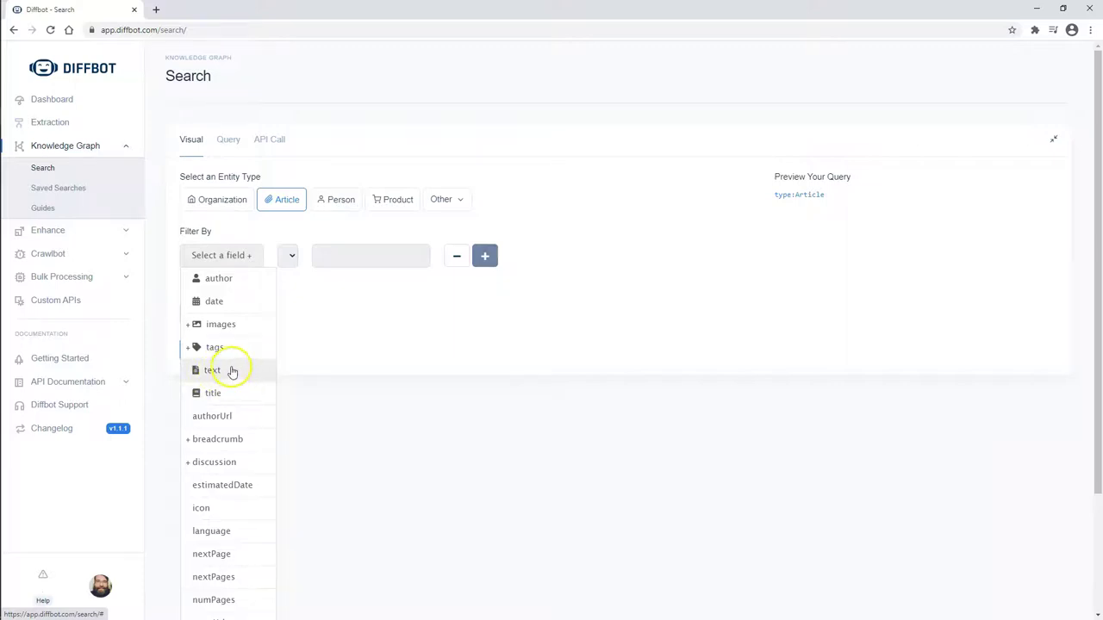
{"action": "left_click", "coordinate": [223, 347]}
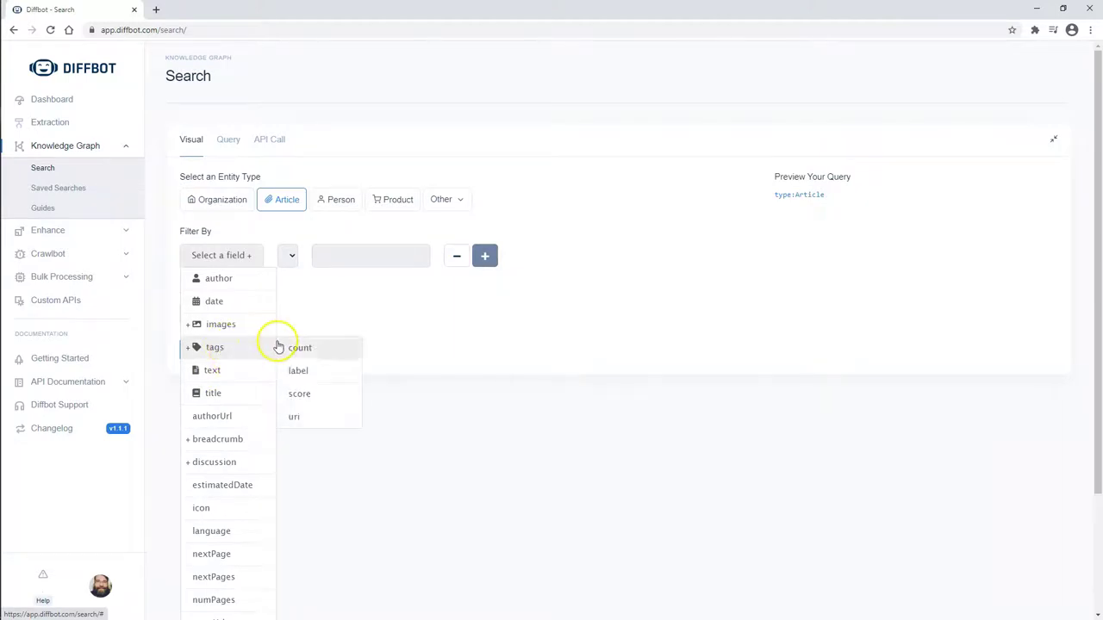
{"action": "left_click", "coordinate": [312, 370]}
{"action": "left_click", "coordinate": [391, 264]}
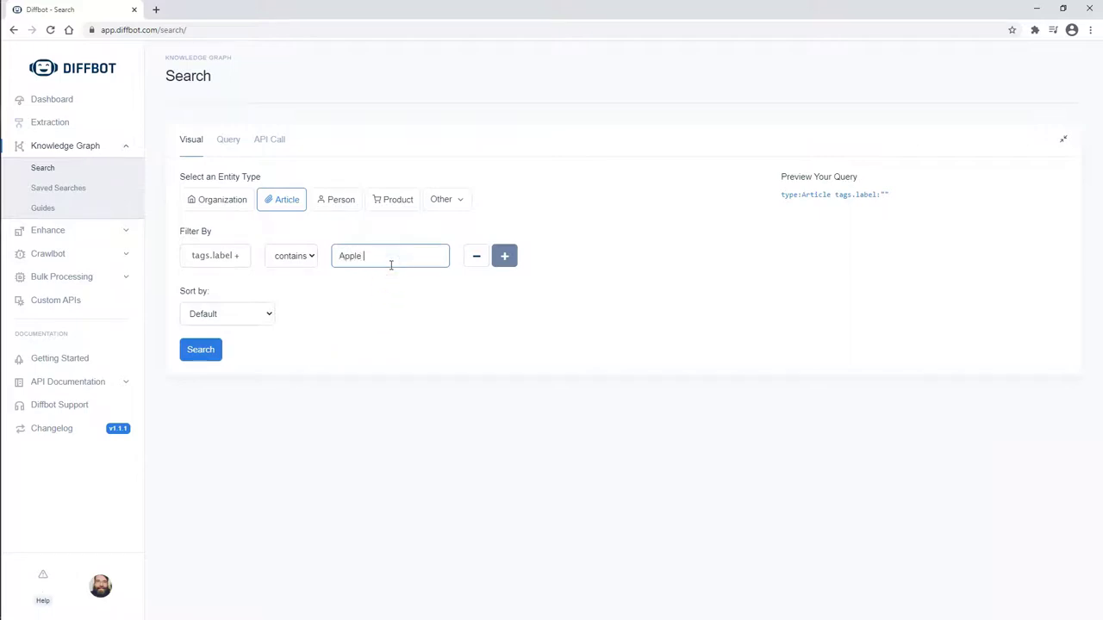
{"action": "left_click", "coordinate": [202, 351]}
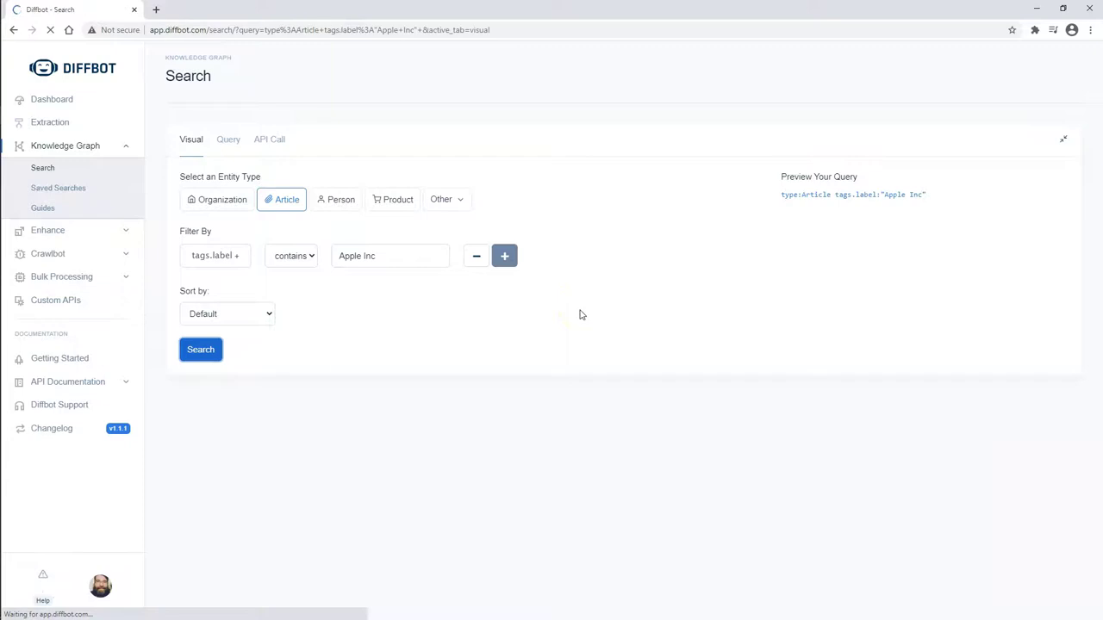
{"action": "scroll", "coordinate": [586, 354], "scroll_direction": "down", "scroll_amount": 2}
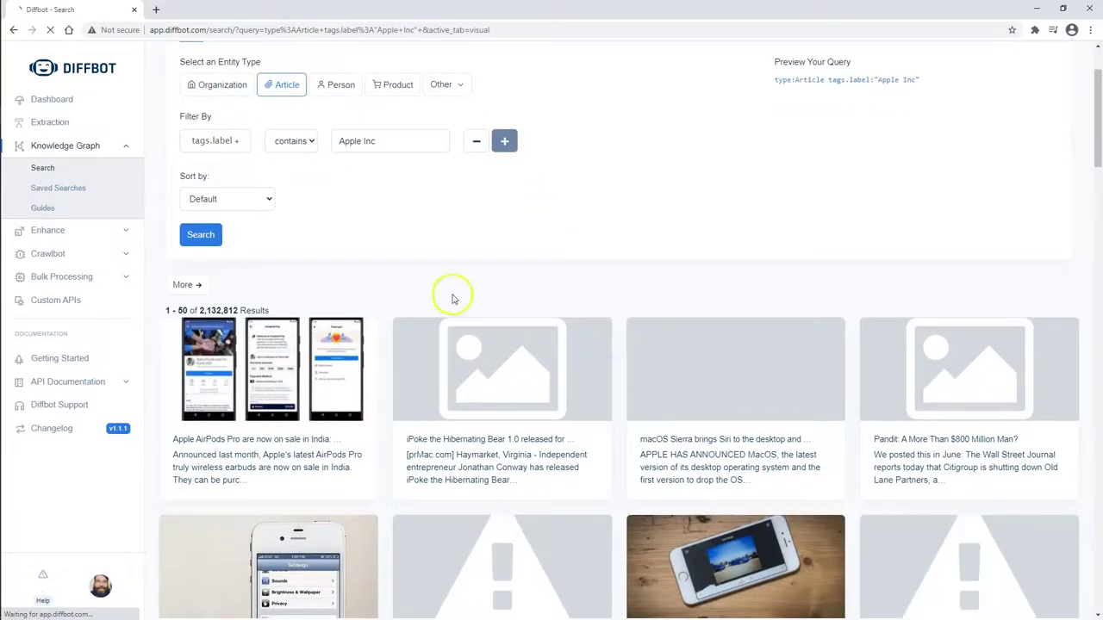
- Add a second filter condition on the articles' date field and set its operator to after
{"action": "left_click_drag", "start_coordinate": [200, 310], "coordinate": [285, 308]}
{"action": "left_click", "coordinate": [293, 308]}
{"action": "scroll", "coordinate": [302, 301], "scroll_direction": "up", "scroll_amount": 2}
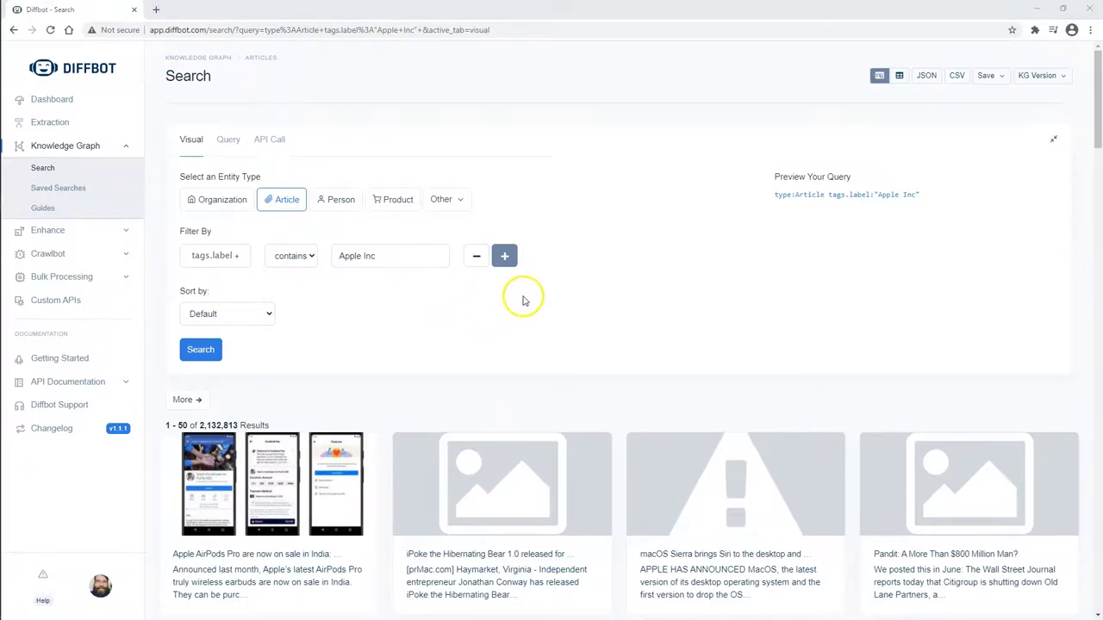
{"action": "left_click", "coordinate": [505, 256]}
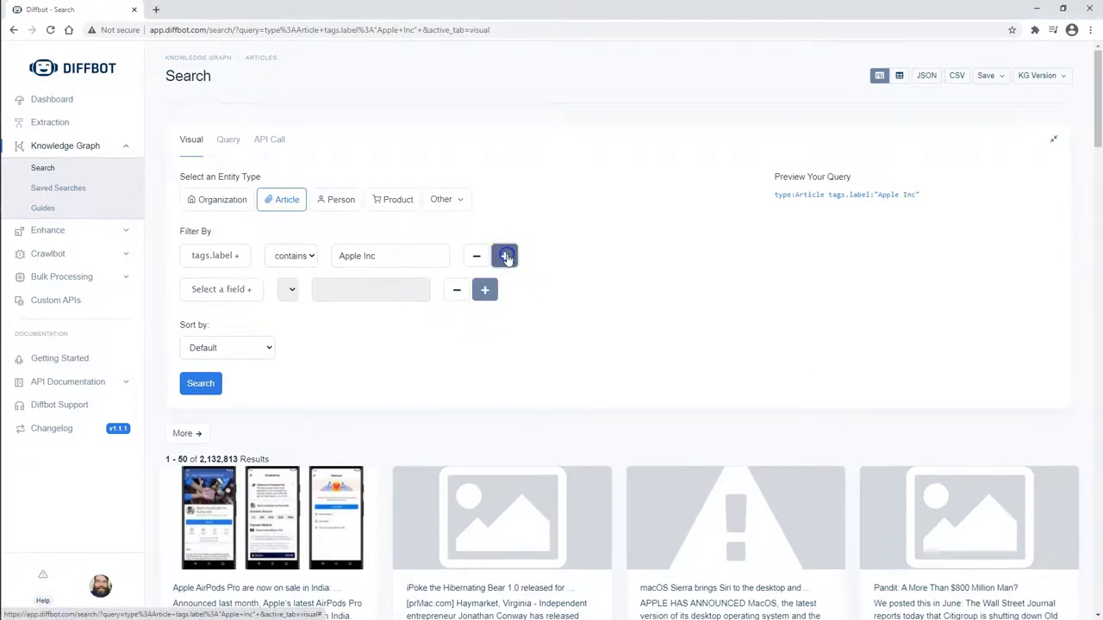
{"action": "left_click", "coordinate": [241, 290]}
{"action": "left_click", "coordinate": [233, 330]}
{"action": "left_click", "coordinate": [275, 298]}
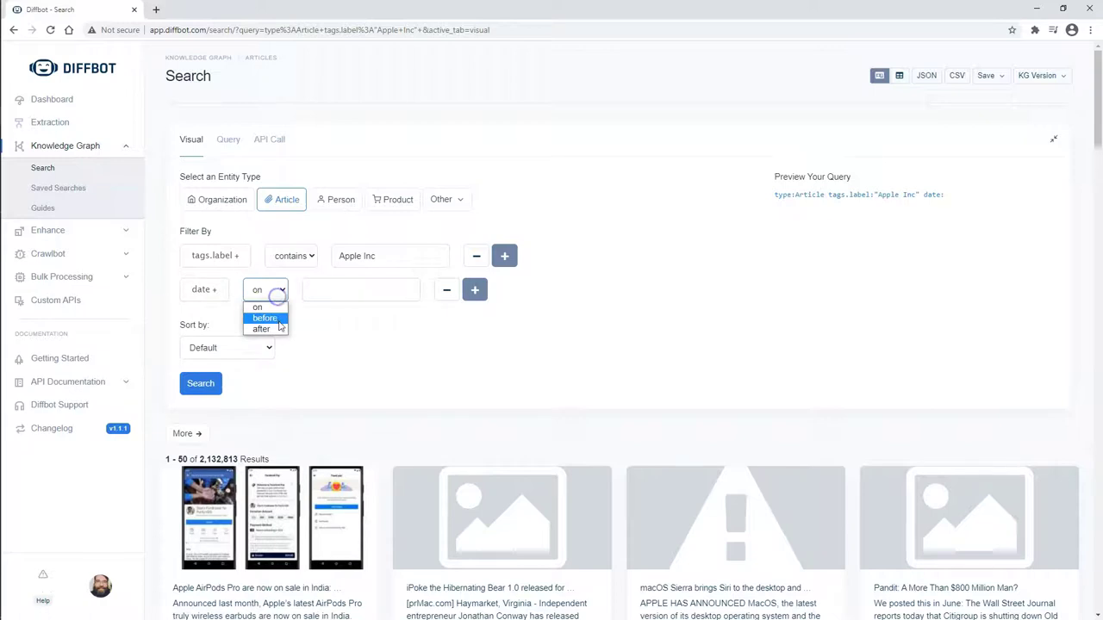
{"action": "left_click", "coordinate": [263, 319]}
- Set the date filter's value to 2021-01-02 and run the article search
{"action": "left_click", "coordinate": [335, 290]}
{"action": "left_click", "coordinate": [317, 321]}
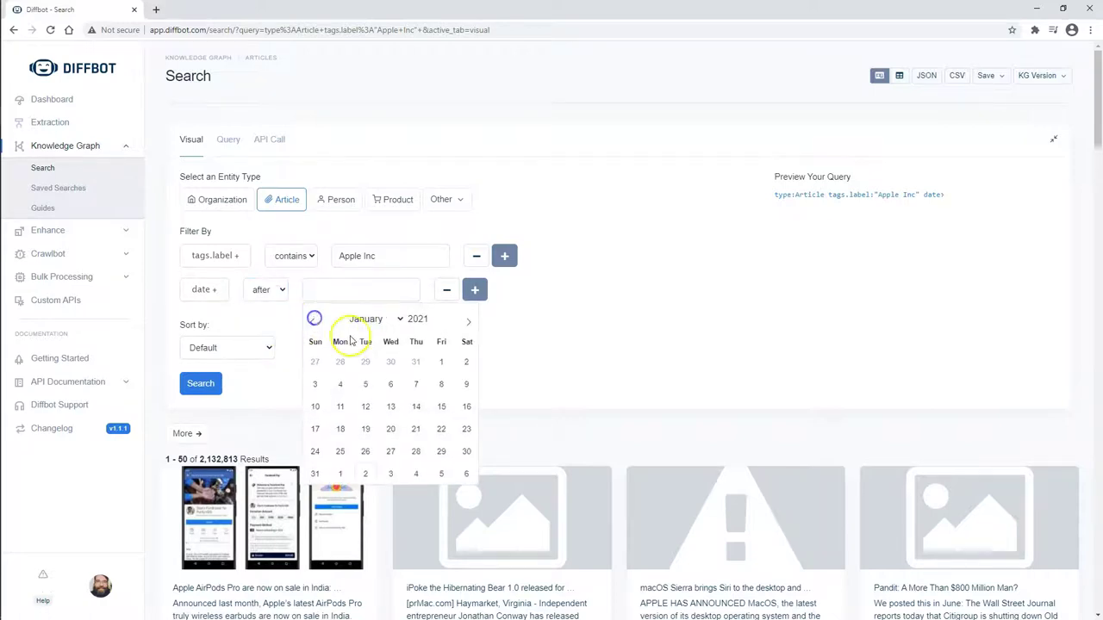
{"action": "left_click", "coordinate": [466, 362]}
{"action": "left_click", "coordinate": [200, 393]}
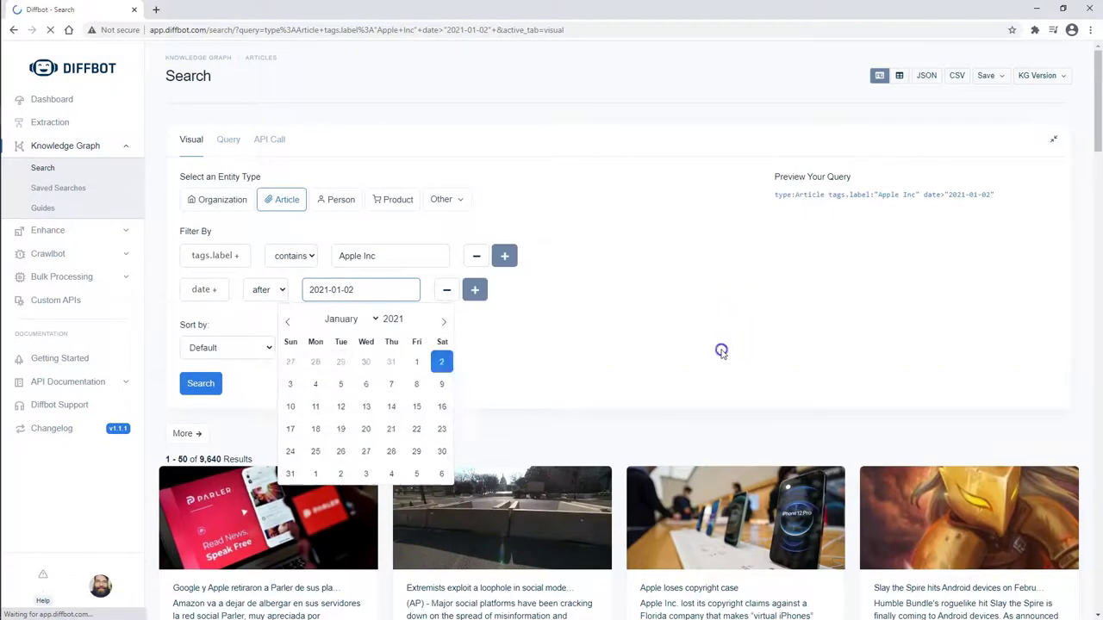
{"action": "left_click", "coordinate": [721, 350]}
{"action": "scroll", "coordinate": [610, 371], "scroll_direction": "down", "scroll_amount": 2}
{"action": "scroll", "coordinate": [610, 371], "scroll_direction": "up", "scroll_amount": 2}
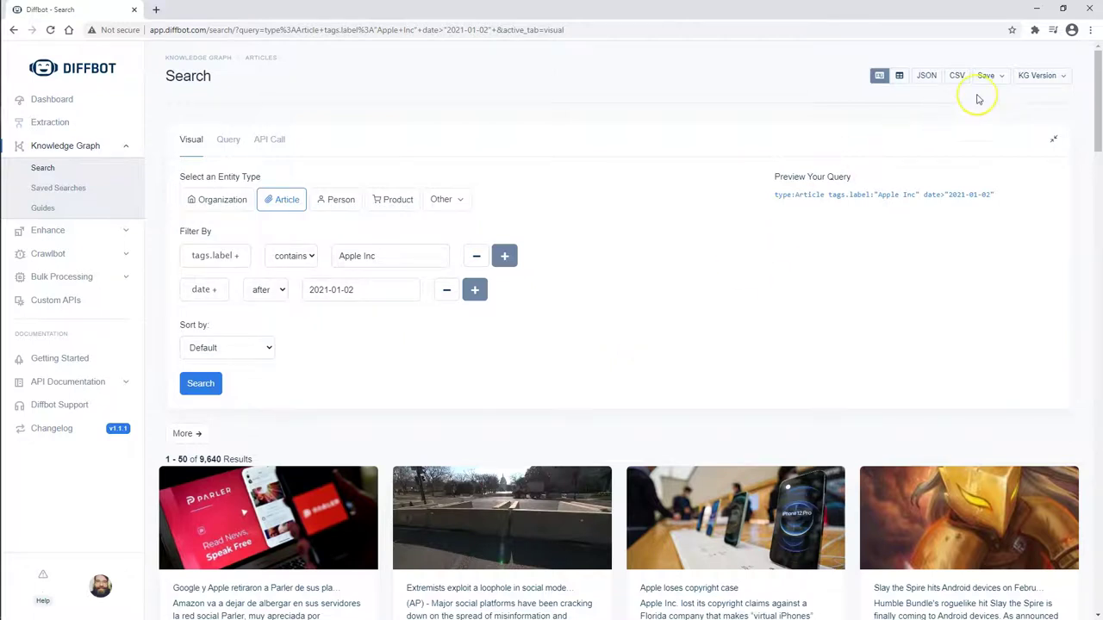
- Examine the sentiment column in the CSV export preview of the articles, and return to the search
{"action": "left_click", "coordinate": [956, 75]}
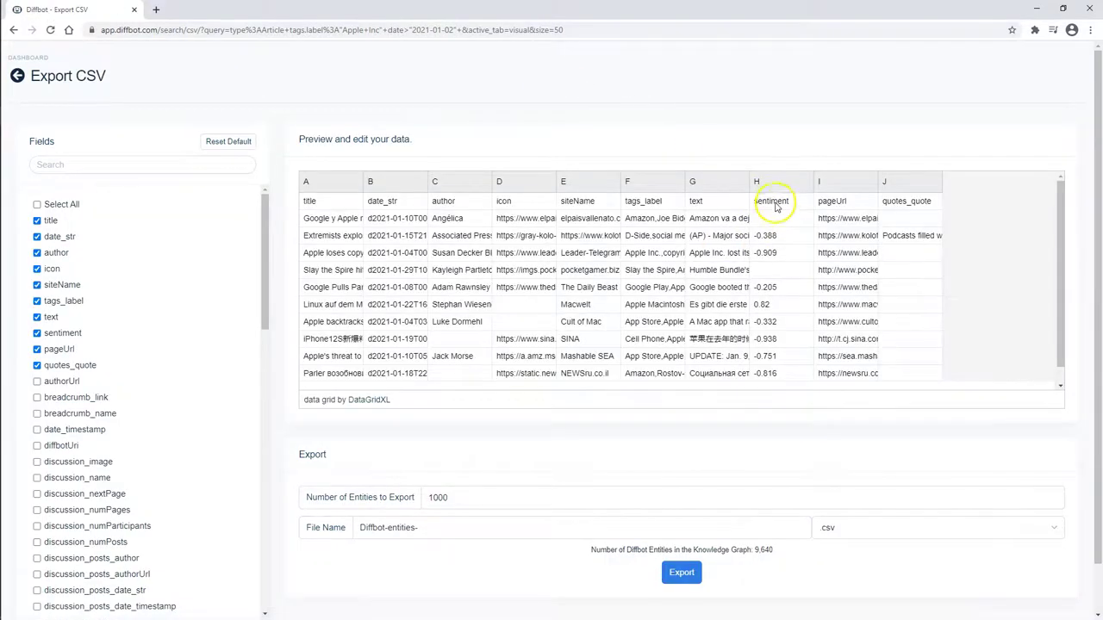
{"action": "scroll", "coordinate": [766, 216], "scroll_direction": "down", "scroll_amount": 1}
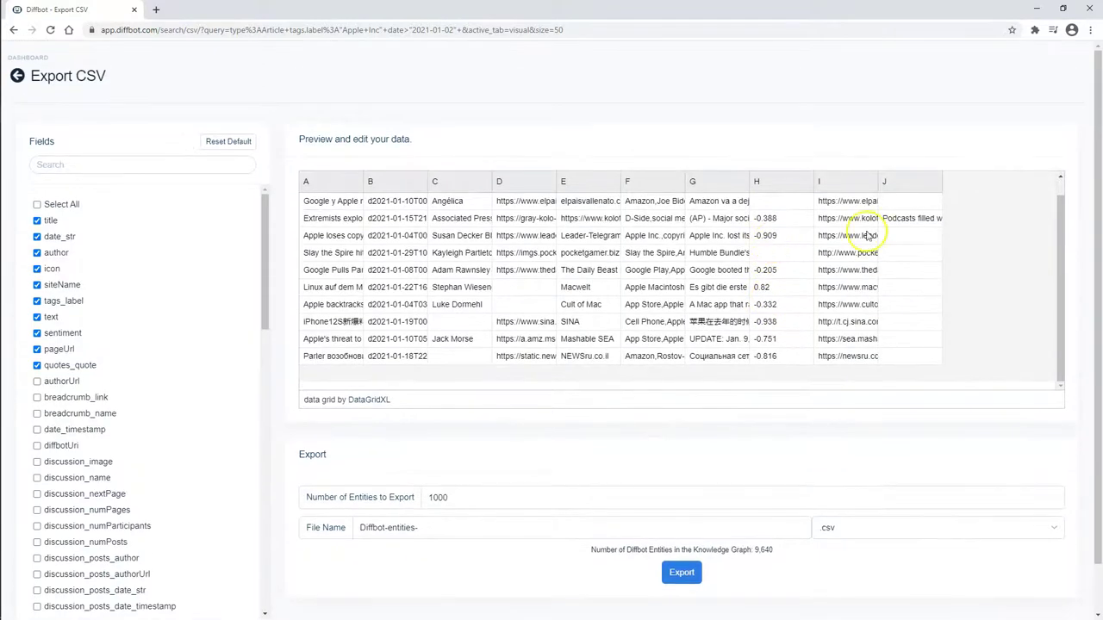
{"action": "left_click_drag", "start_coordinate": [1064, 234], "coordinate": [1064, 167]}
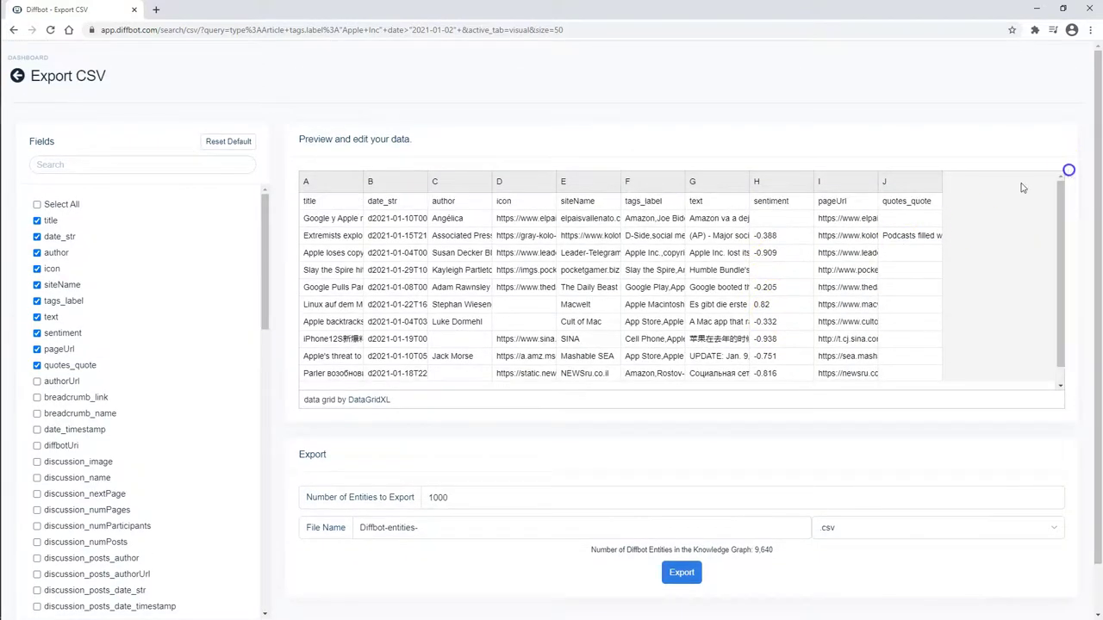
{"action": "left_click", "coordinate": [760, 205]}
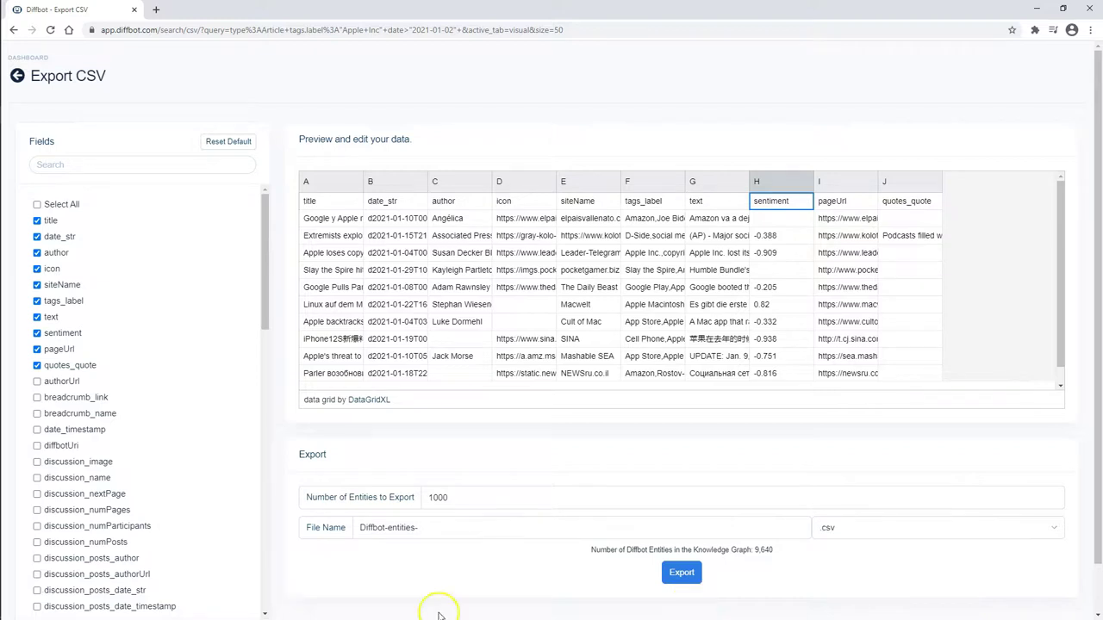
{"action": "left_click", "coordinate": [17, 80]}
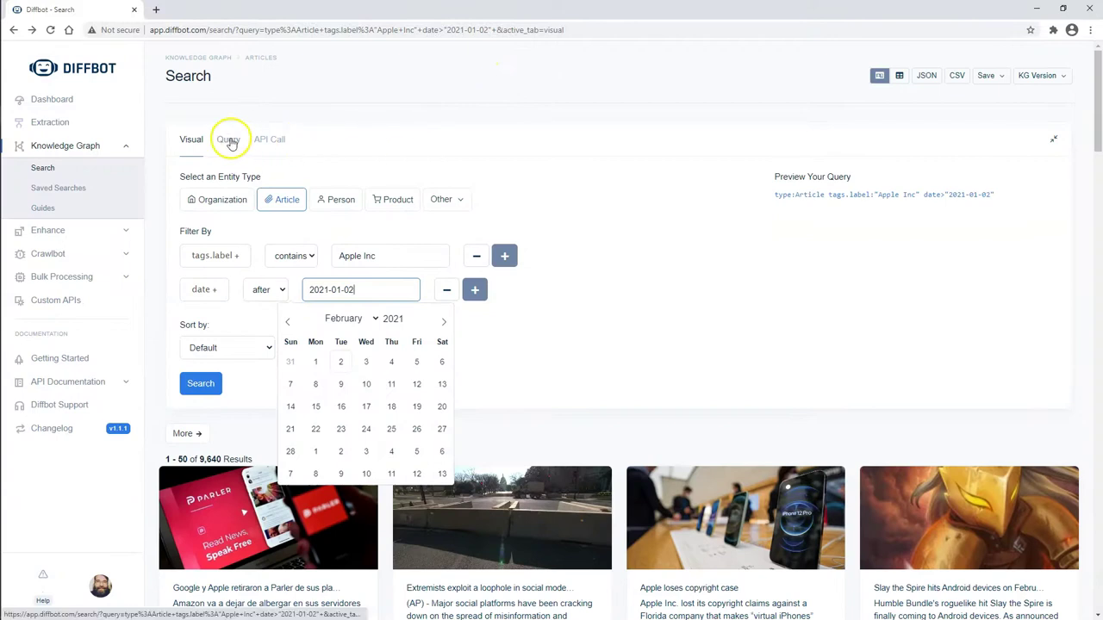
- Append the condition sentiment<-.5 to the article search's query text and run the search
{"action": "left_click", "coordinate": [230, 144]}
{"action": "left_click_drag", "start_coordinate": [402, 197], "coordinate": [154, 201]}
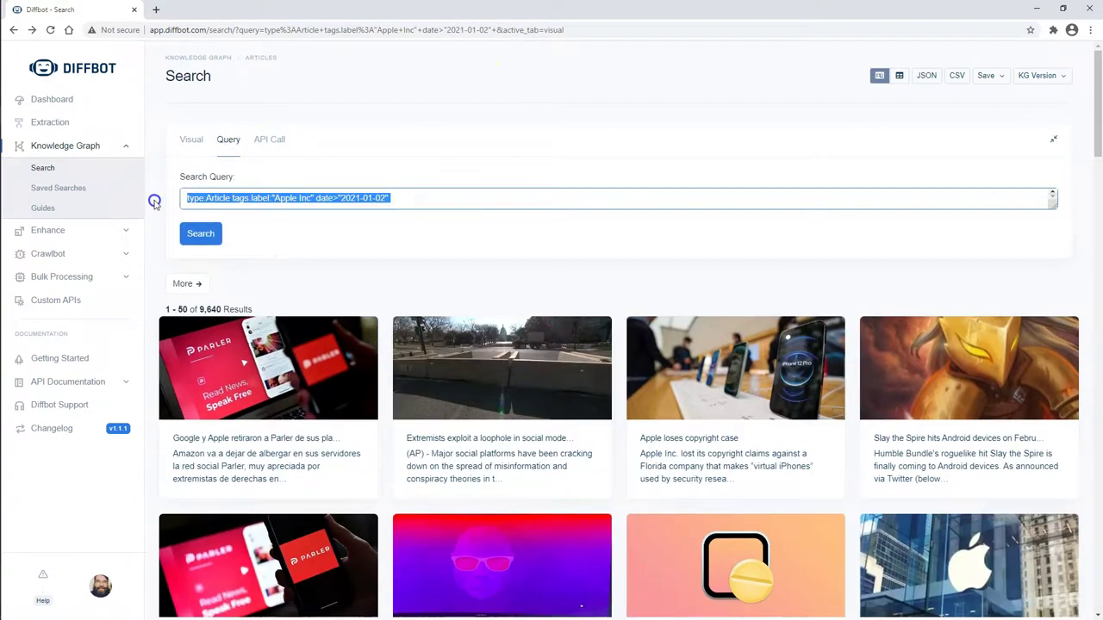
{"action": "left_click", "coordinate": [464, 201]}
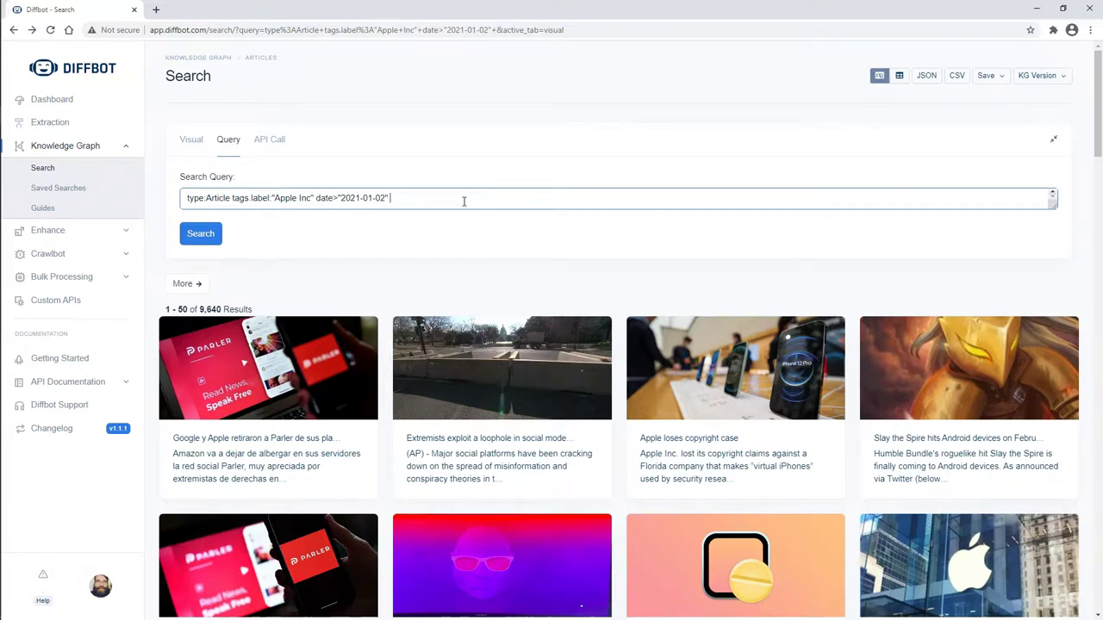
{"action": "type", "text": "sentim"}
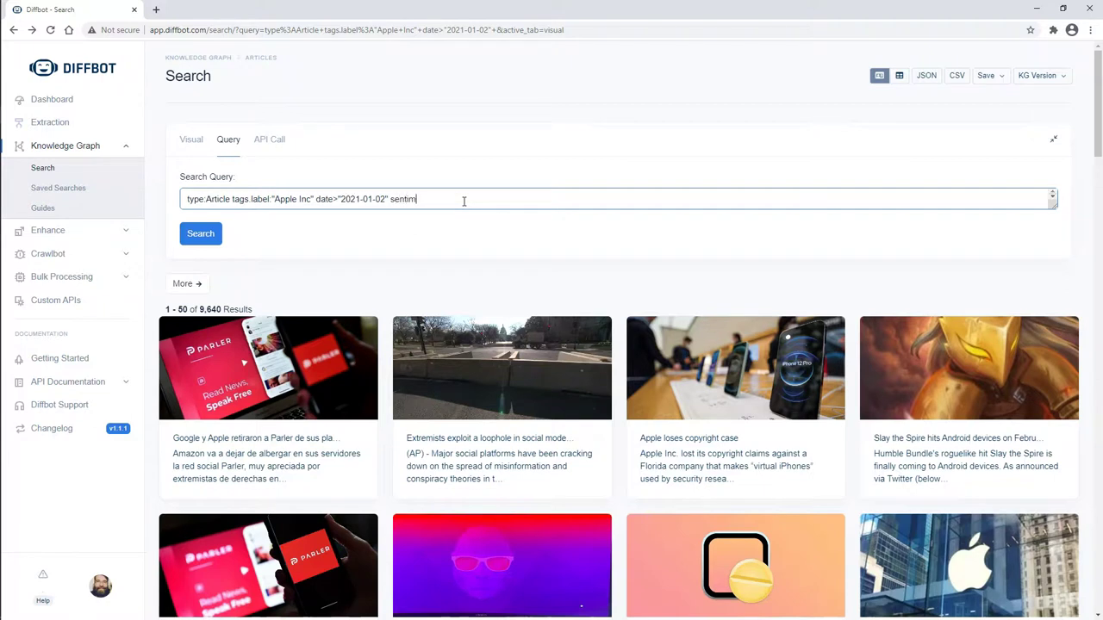
{"action": "type", "text": "ent<-.5"}
{"action": "left_click", "coordinate": [198, 236]}
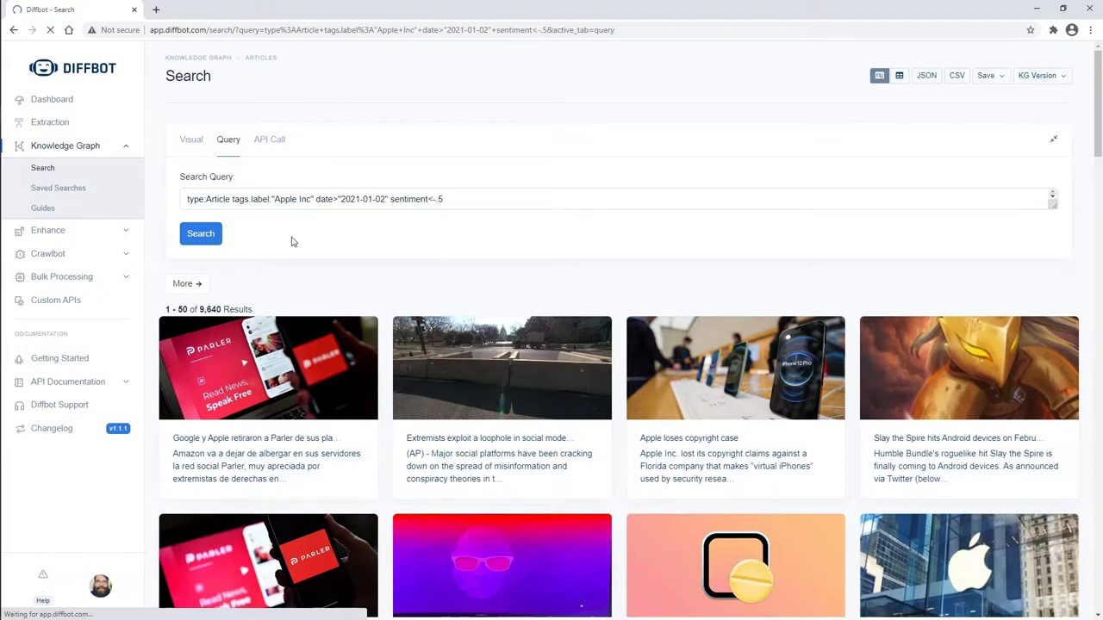
{"action": "left_click", "coordinate": [260, 284]}
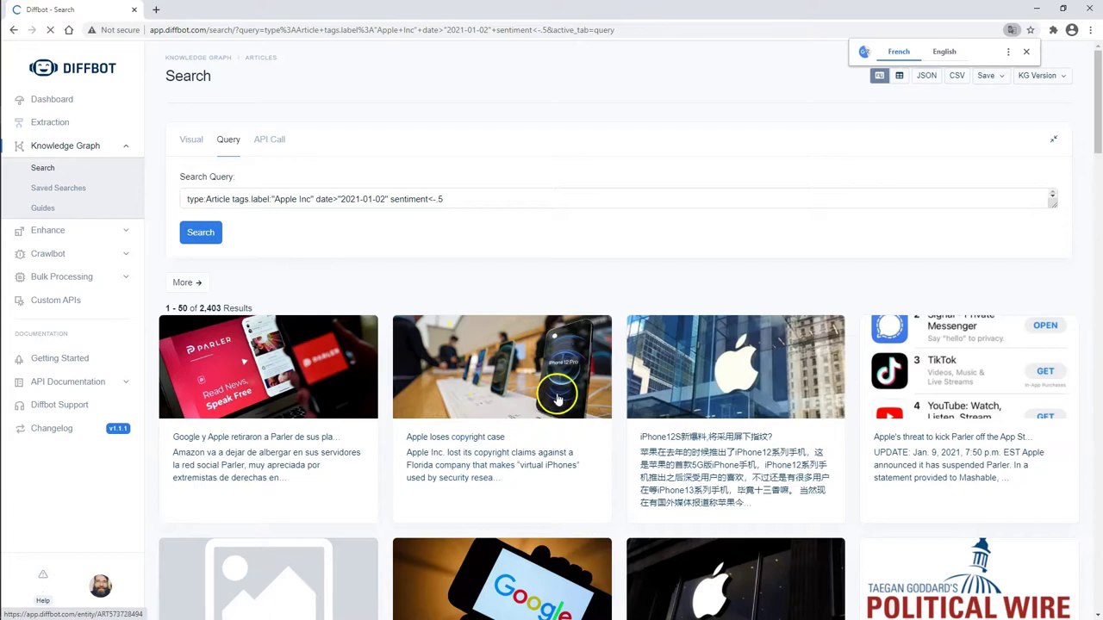
{"action": "scroll", "coordinate": [557, 384], "scroll_direction": "down", "scroll_amount": 1}
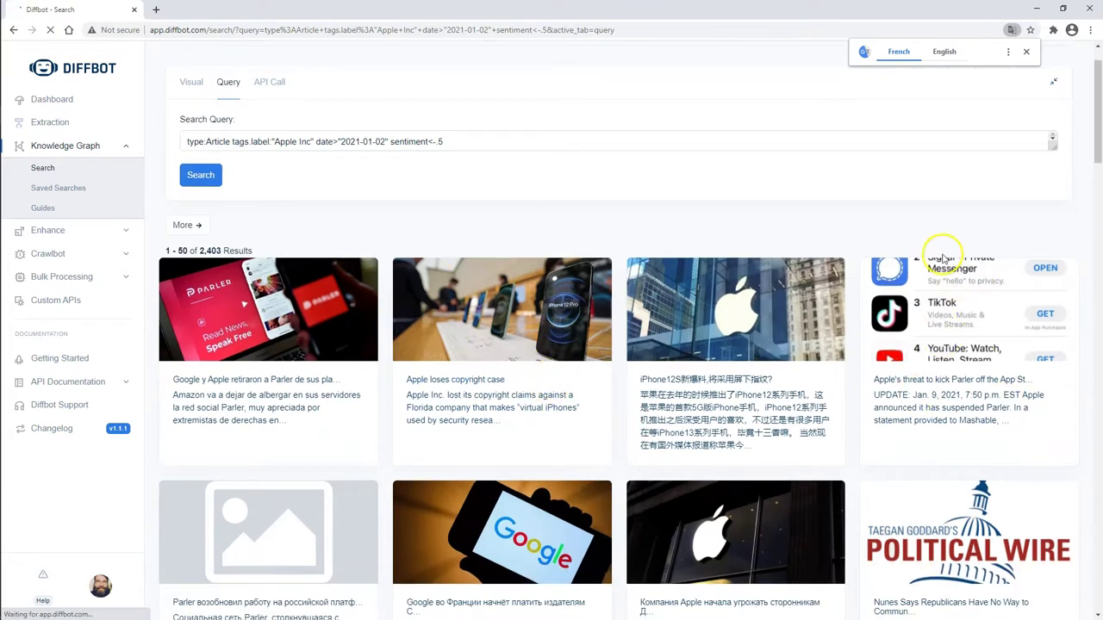
{"action": "scroll", "coordinate": [941, 245], "scroll_direction": "down", "scroll_amount": 1}
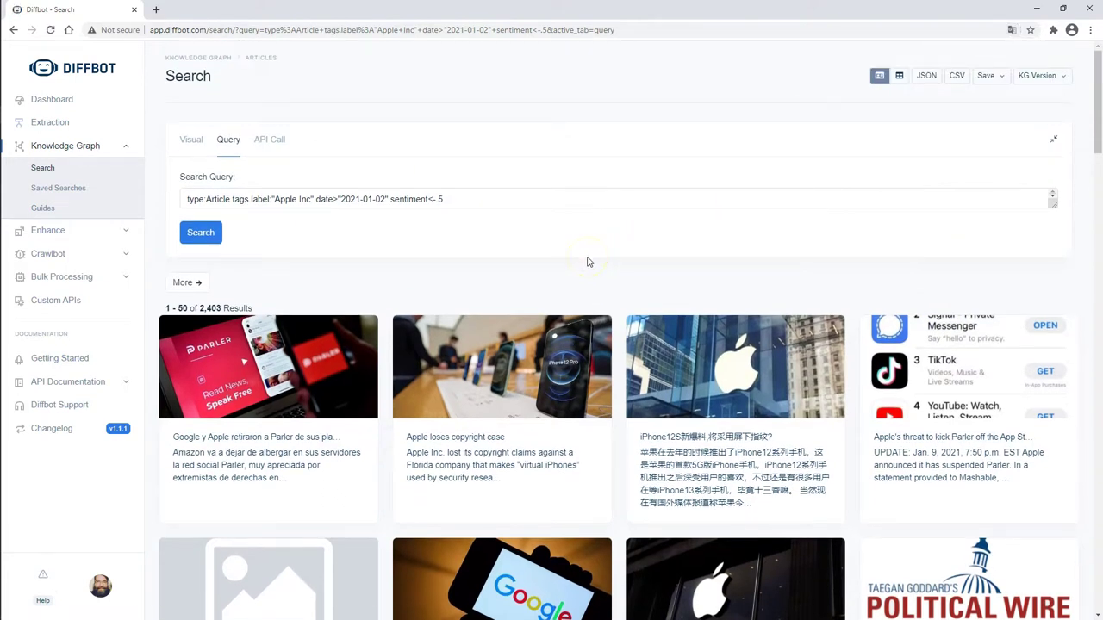
{"action": "left_click", "coordinate": [573, 262]}
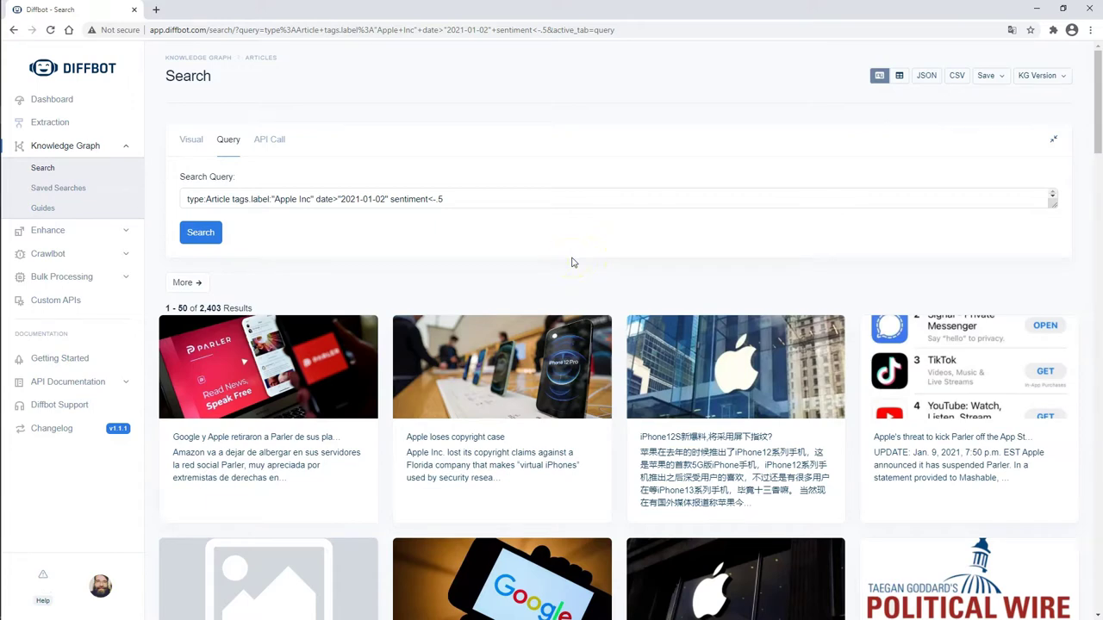